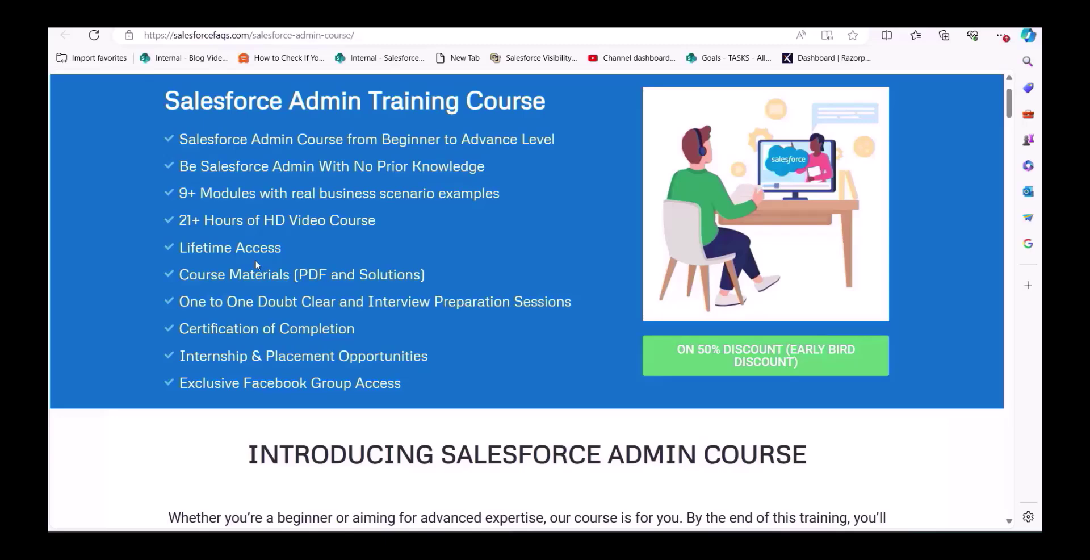
- Scroll through the SalesforceFAQs admin course modules and the $99 offer
scroll(257, 264, down, 20)
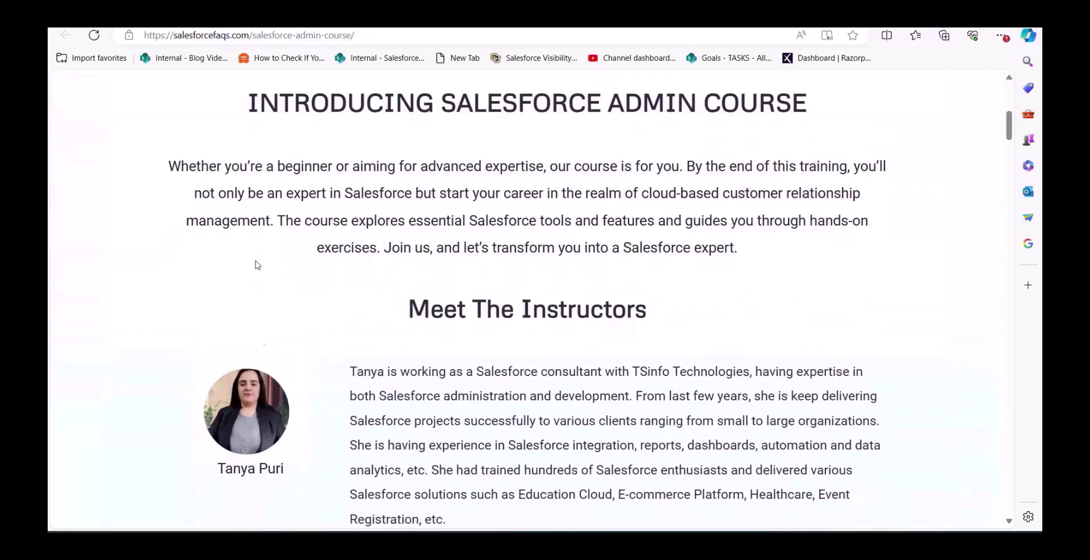
scroll(256, 264, up, 2)
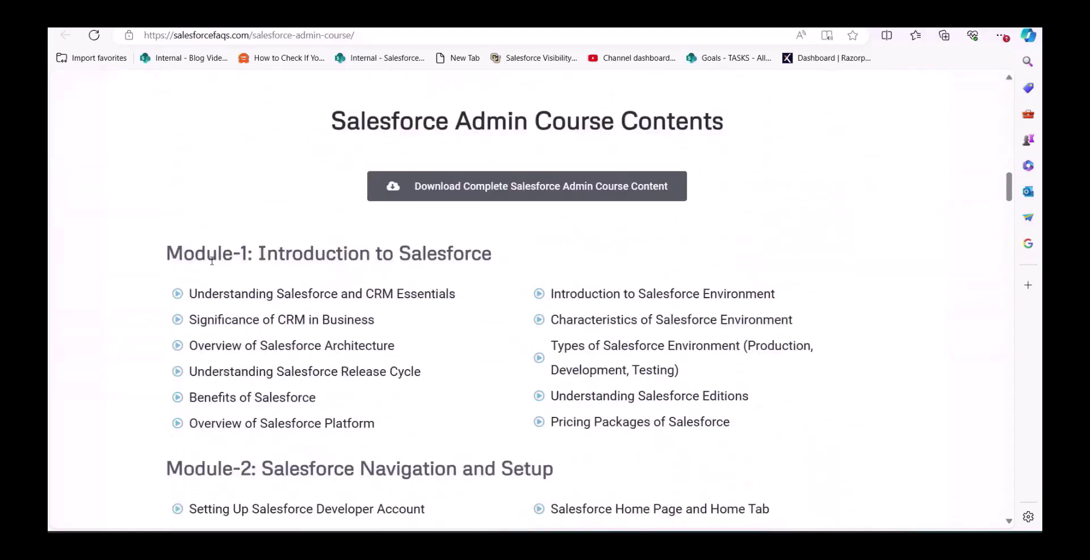
scroll(241, 310, down, 2)
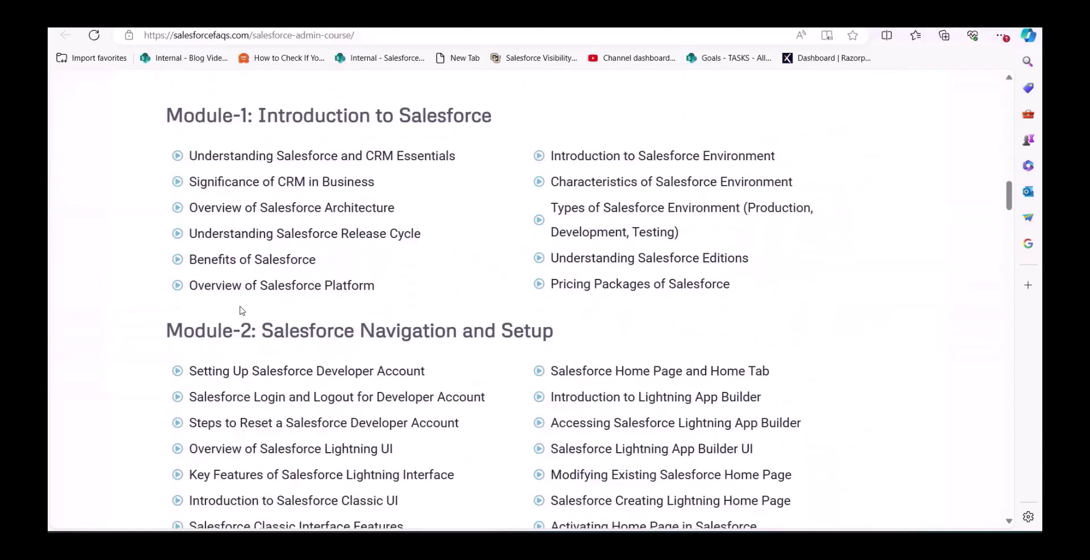
scroll(241, 310, down, 20)
scroll(241, 310, down, 20)
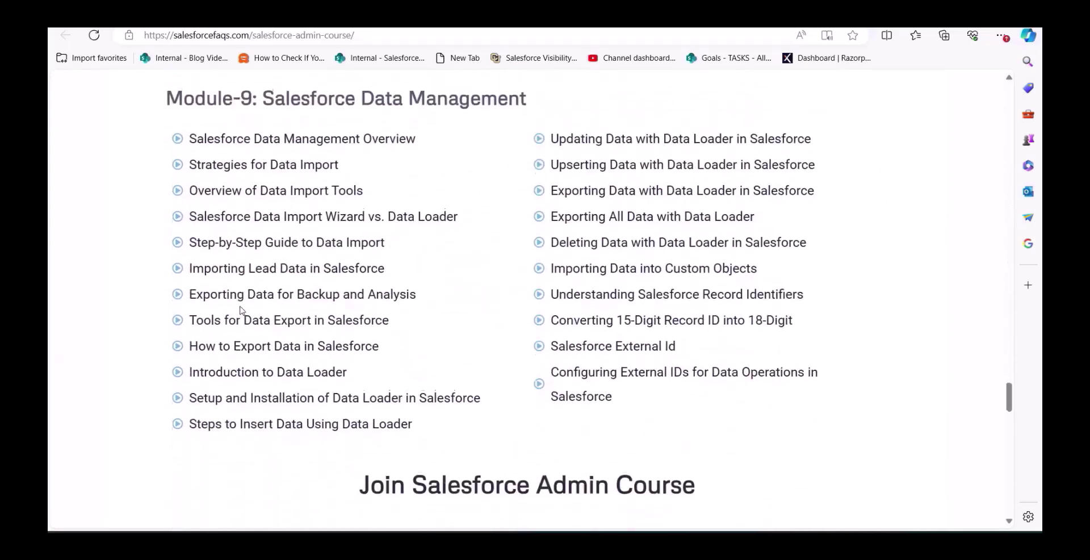
scroll(241, 310, down, 5)
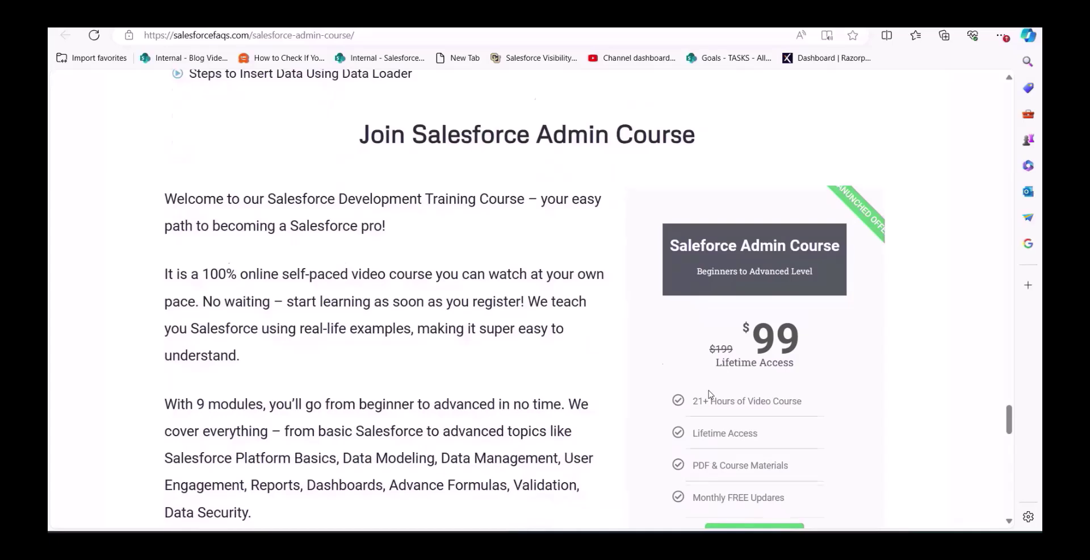
scroll(709, 394, up, 1)
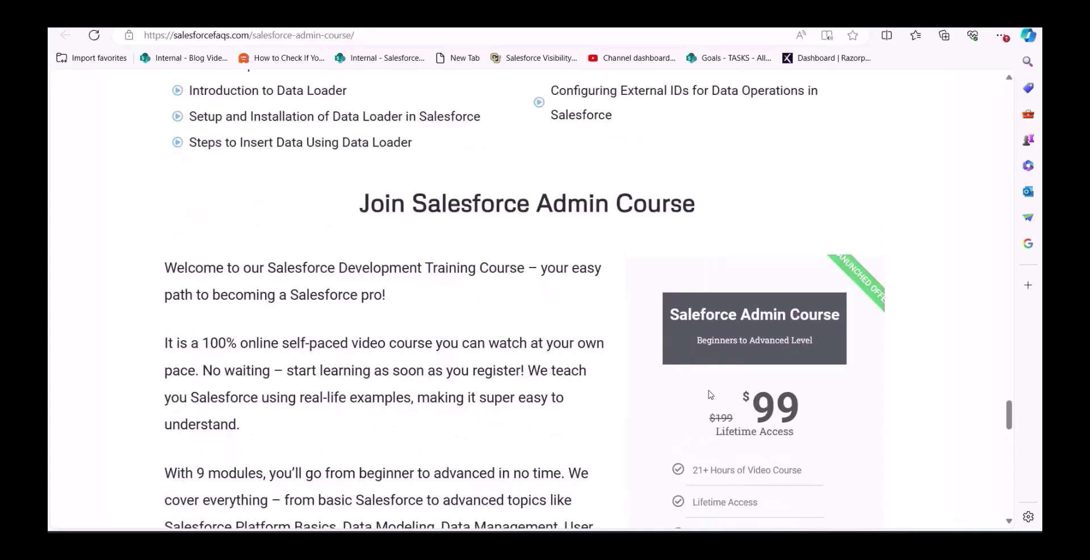
scroll(709, 394, down, 1)
scroll(699, 357, up, 2)
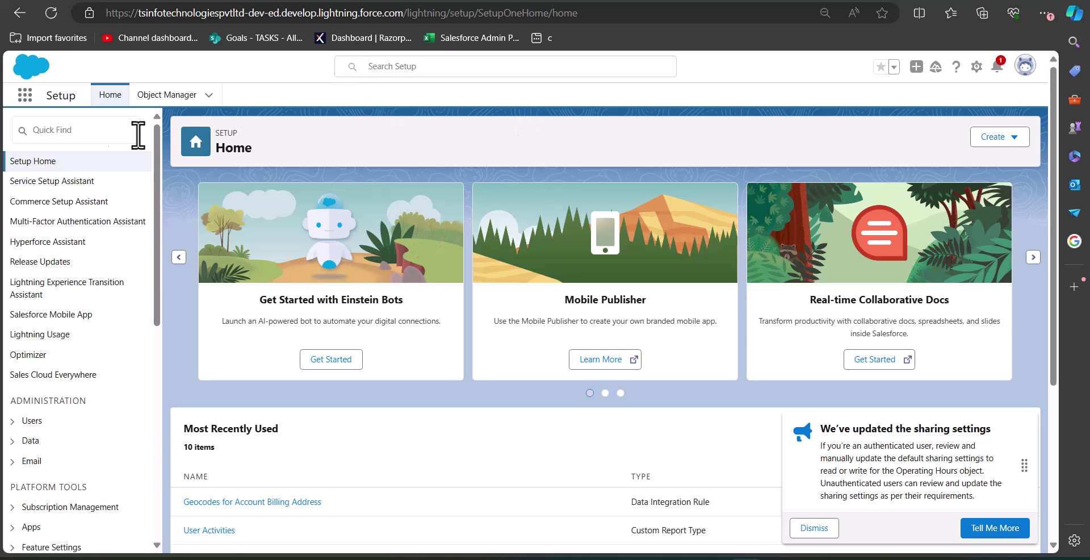
- Find the Queues setup page through Quick Find with 'queu'
click(69, 129)
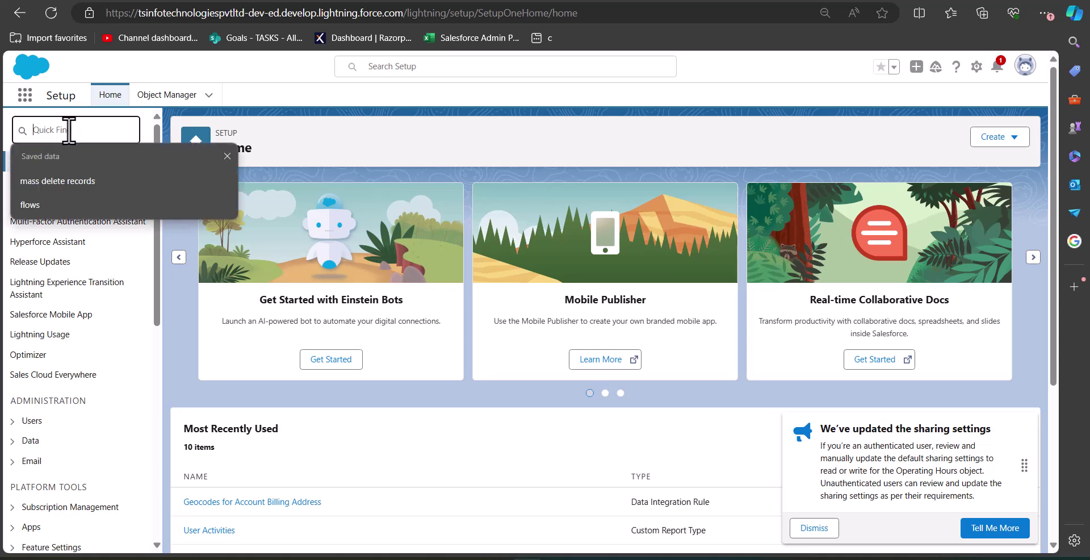
text(queu)
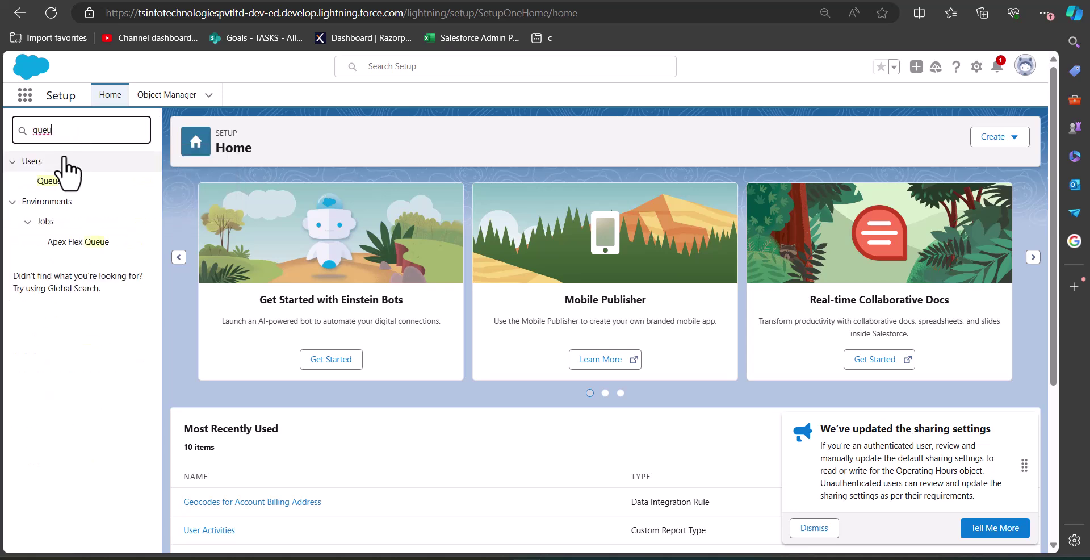
click(64, 189)
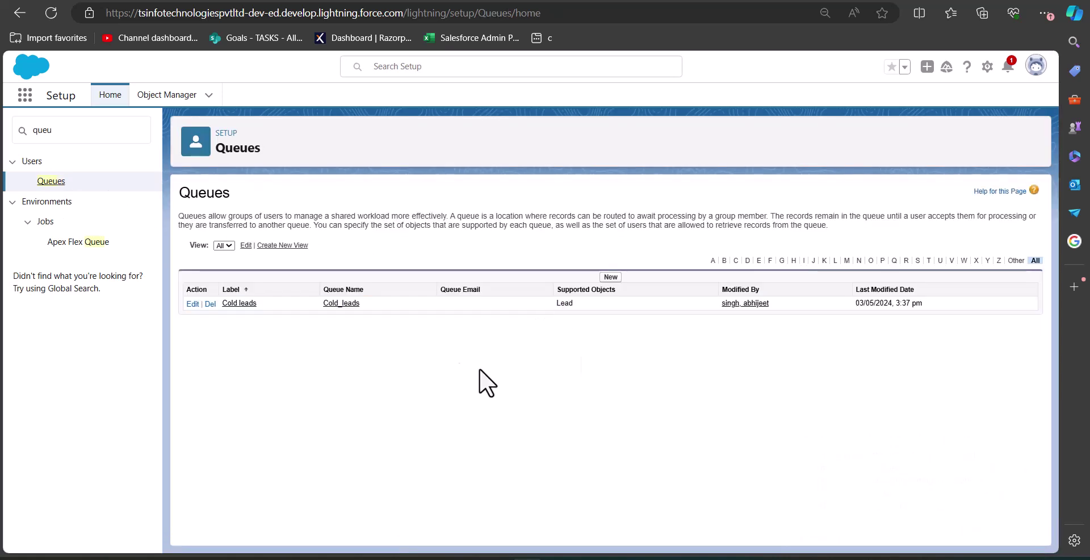
- Review the new queue form and its available members, then cancel back to the Queues list
click(615, 278)
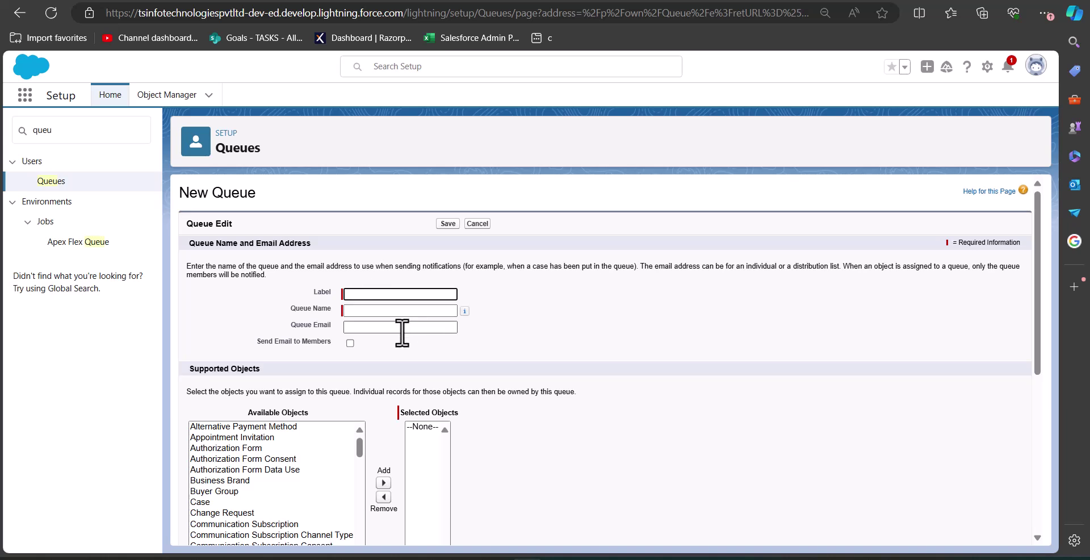
scroll(402, 345, down, 2)
scroll(400, 343, down, 2)
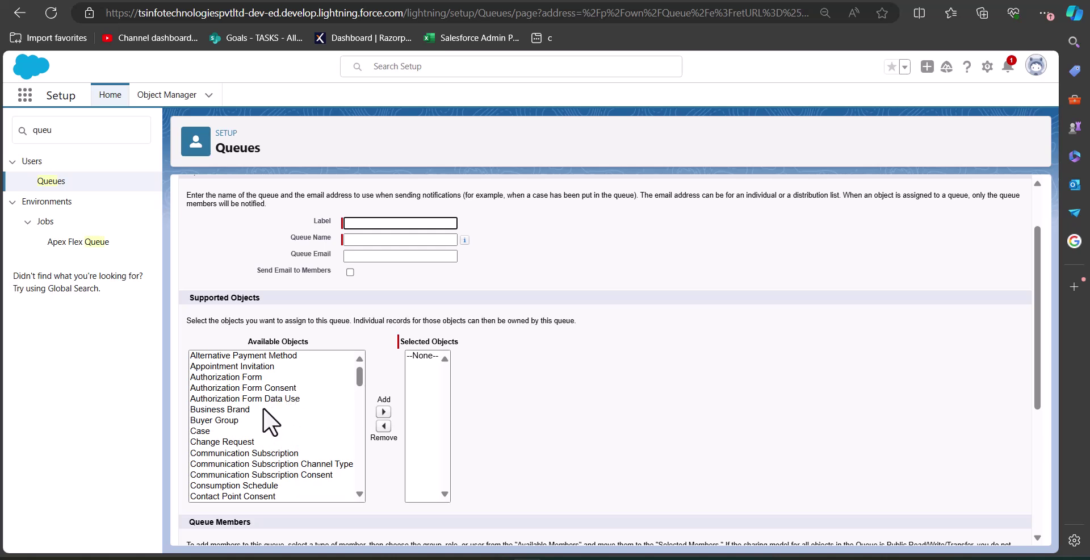
scroll(266, 415, down, 2)
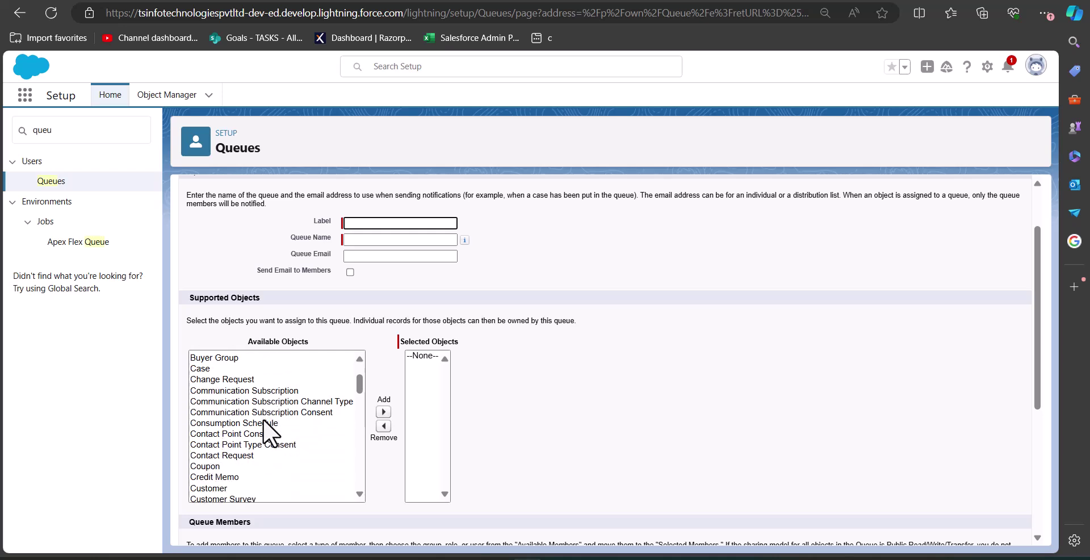
scroll(386, 443, down, 4)
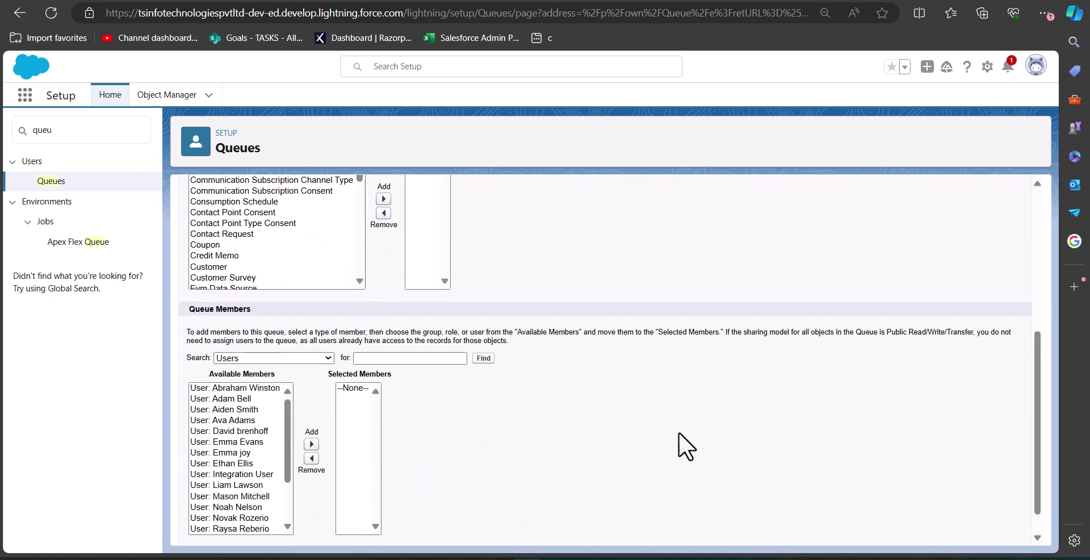
click(253, 419)
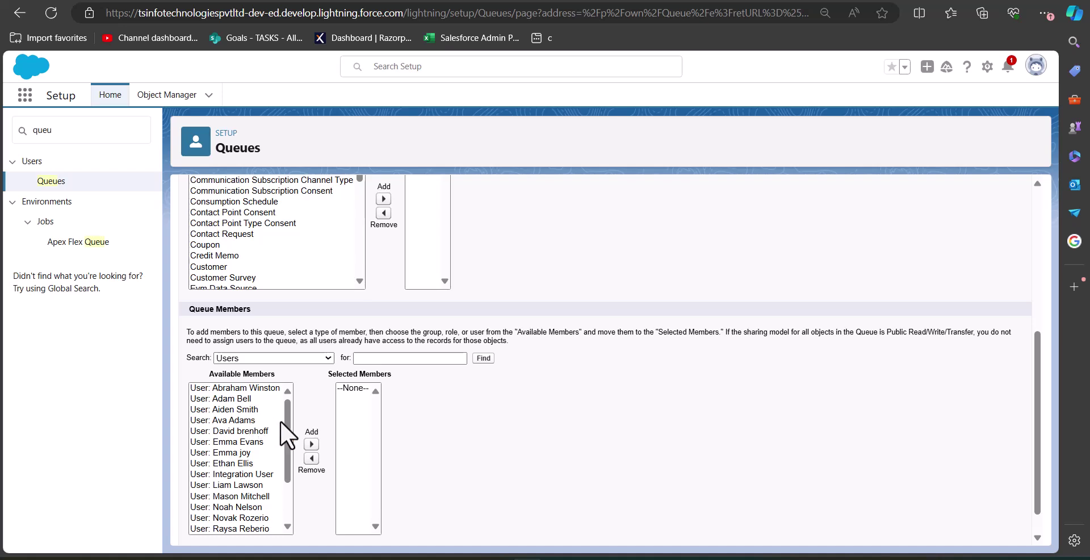
scroll(327, 396, down, 1)
scroll(326, 393, up, 4)
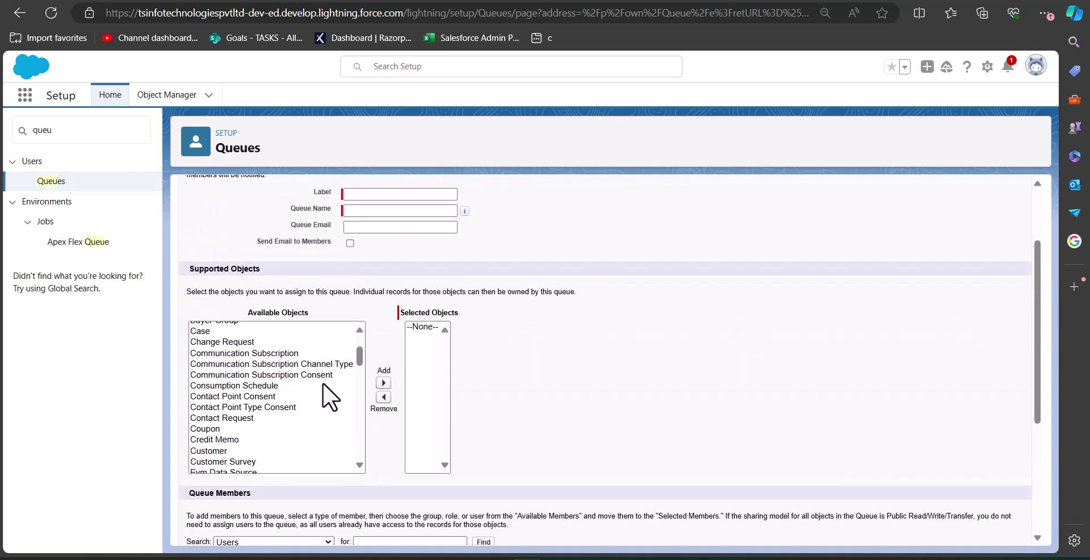
scroll(322, 382, down, 6)
scroll(386, 427, down, 4)
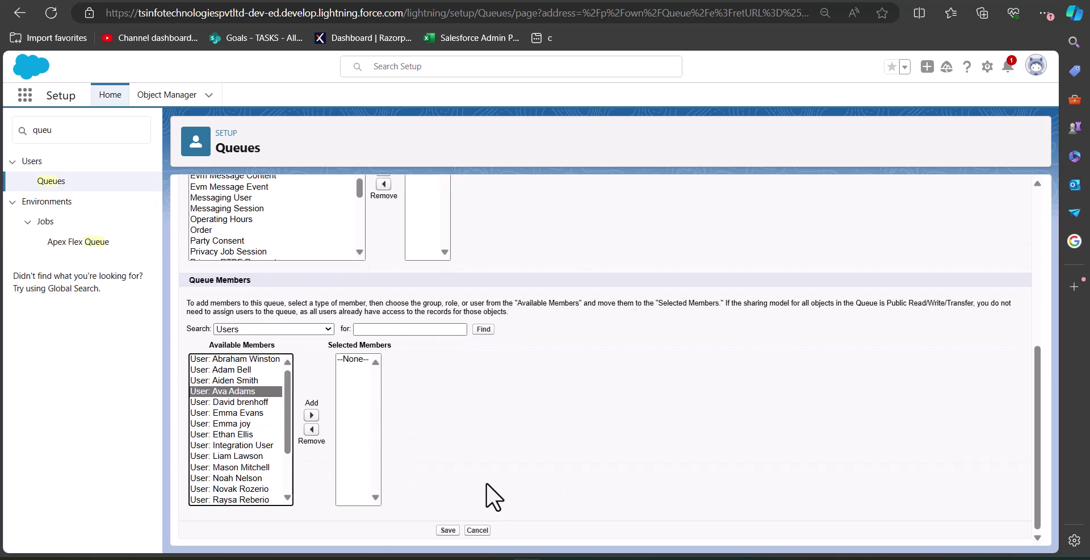
click(448, 530)
click(17, 14)
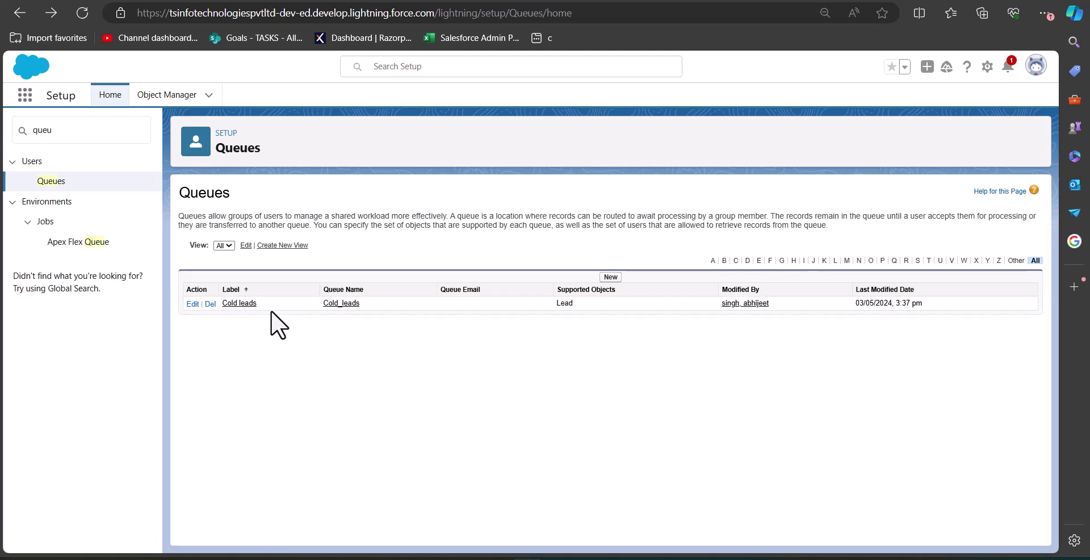
- Review the Cold leads queue's details and members, then return to Setup Home
click(255, 304)
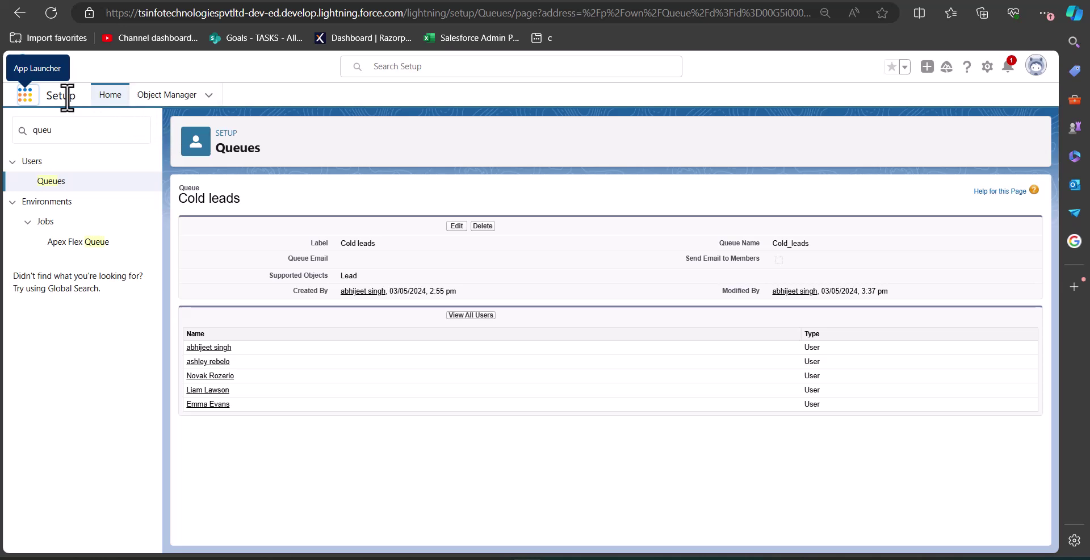
click(987, 66)
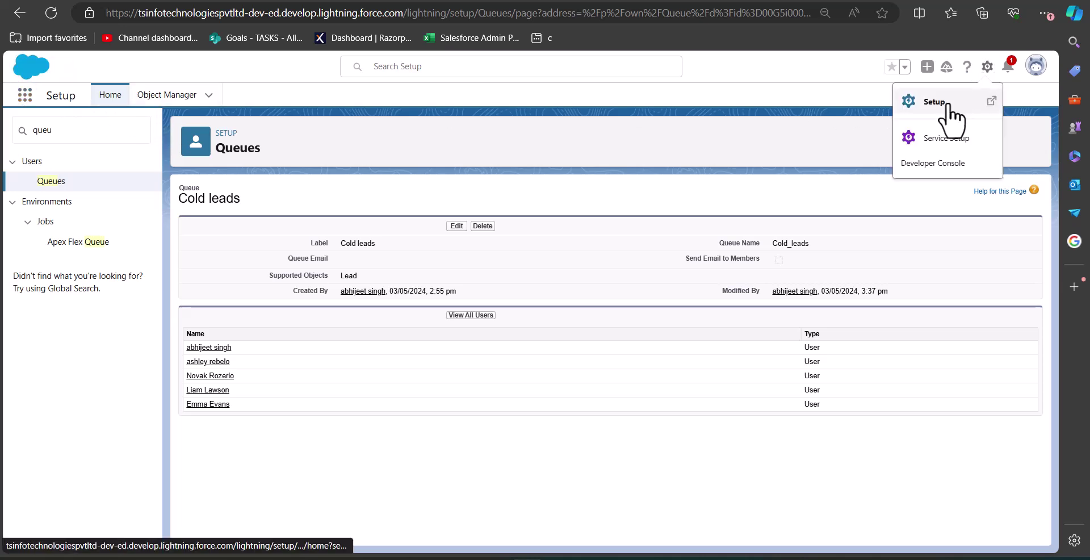
click(950, 103)
- Search Quick Find for 'flows' to bring up the Flows list
click(80, 130)
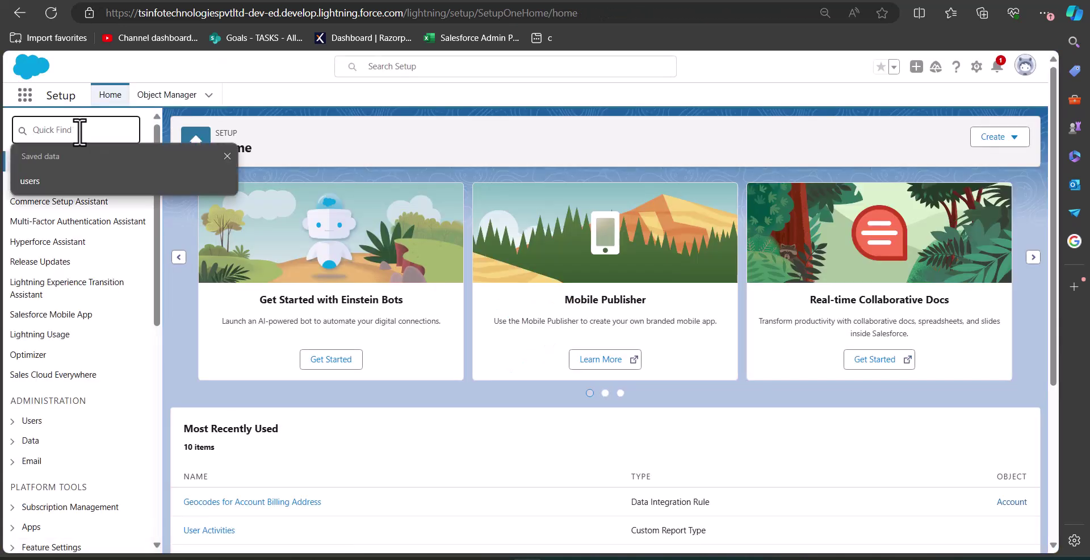
text(flows)
key(Return)
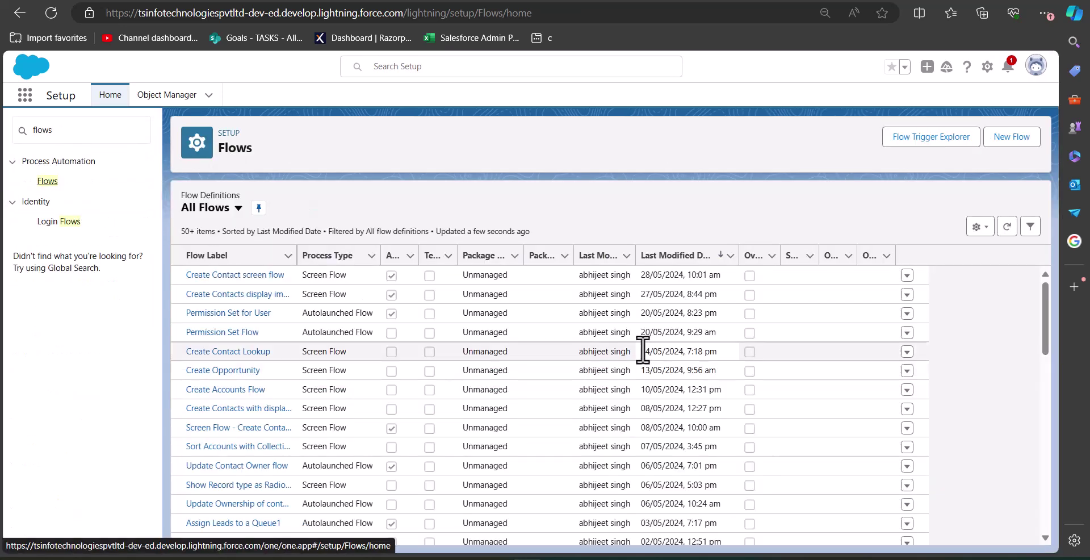
- Create a new Record-Triggered Flow
click(1014, 142)
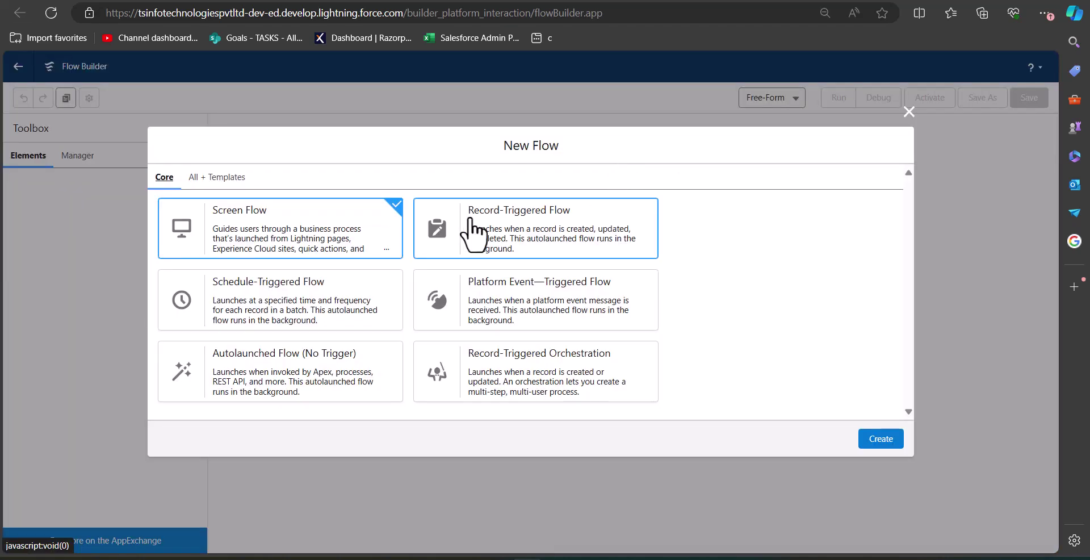
click(494, 222)
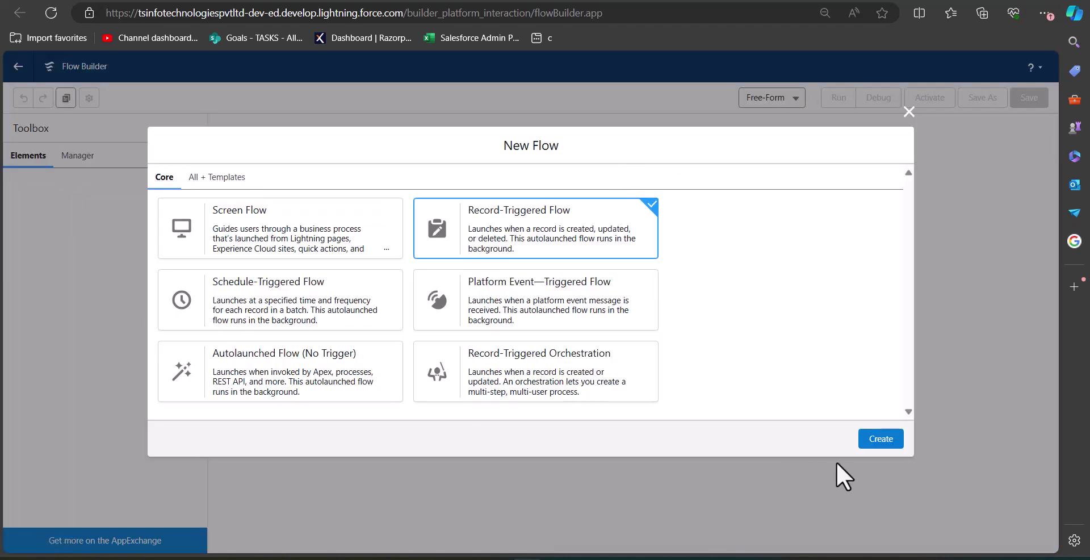
click(880, 439)
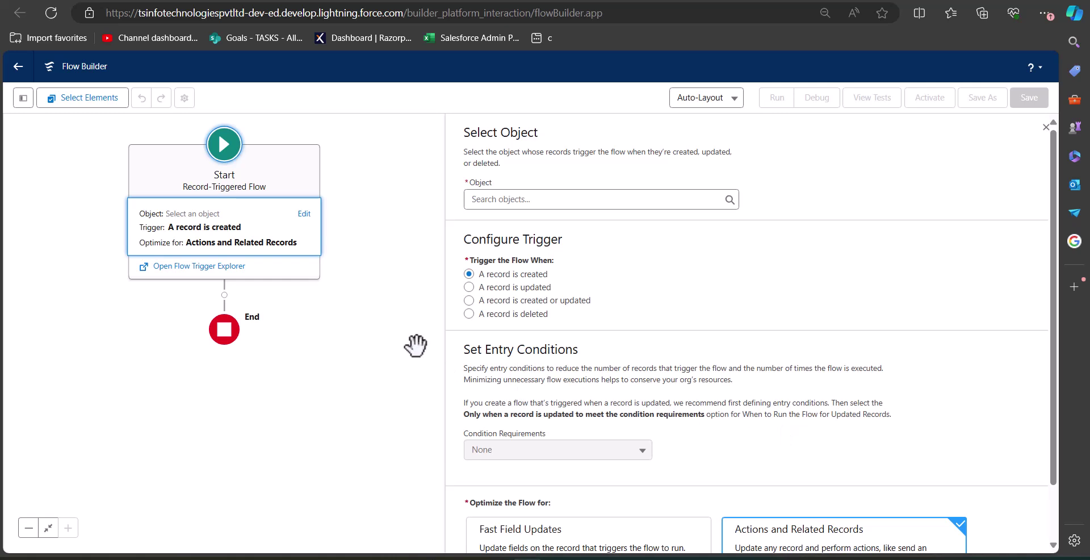
- Trigger the flow when a Lead is created, requiring All Conditions Are Met (AND)
click(531, 202)
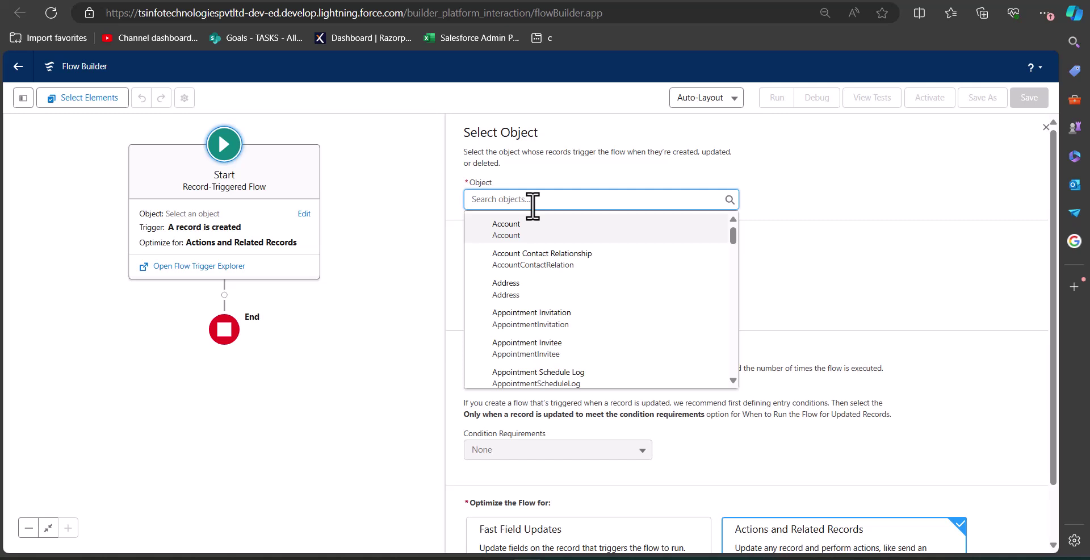
text(Lead)
key(Return)
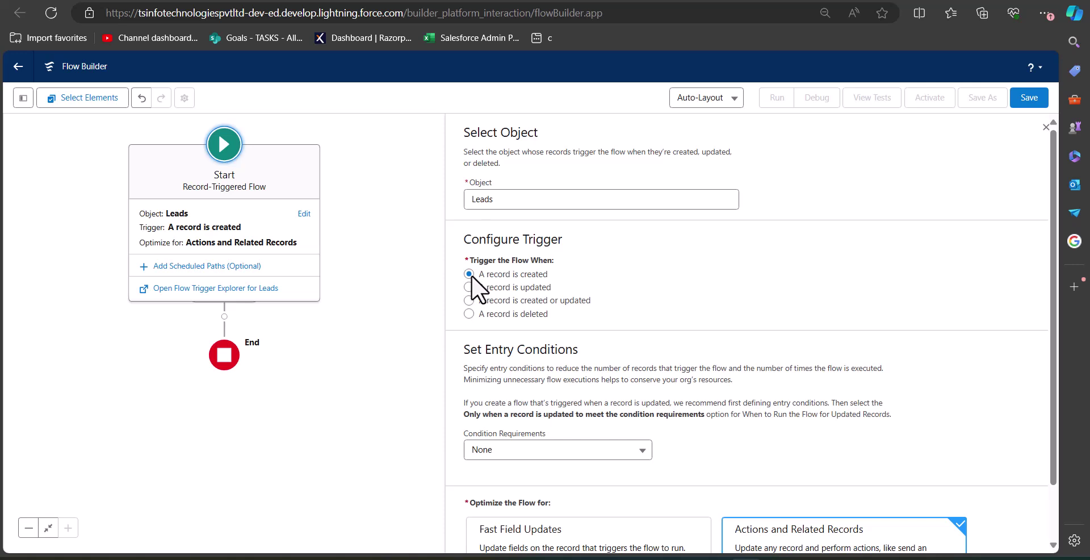
scroll(538, 304, down, 1)
scroll(572, 401, down, 1)
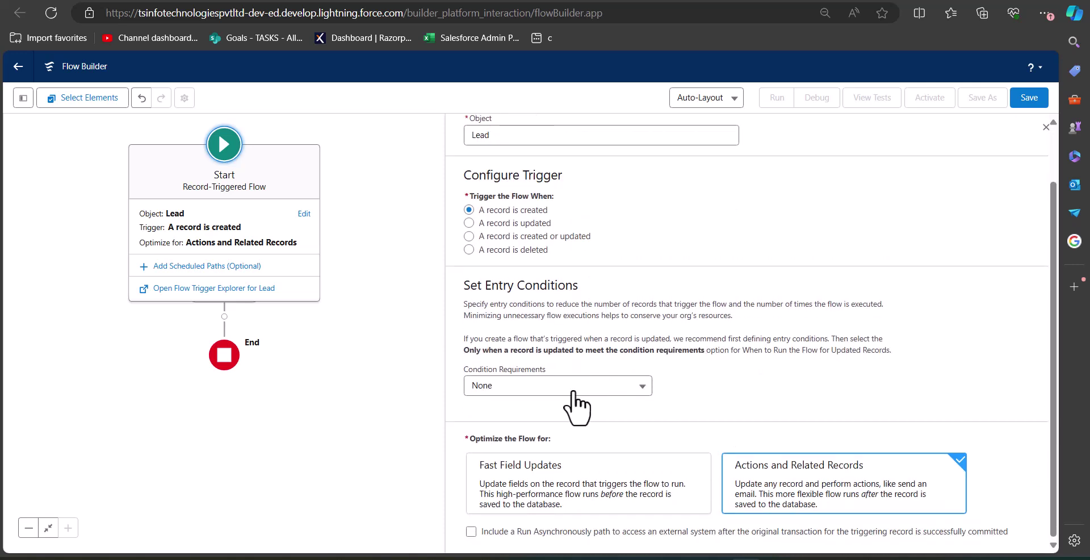
click(582, 390)
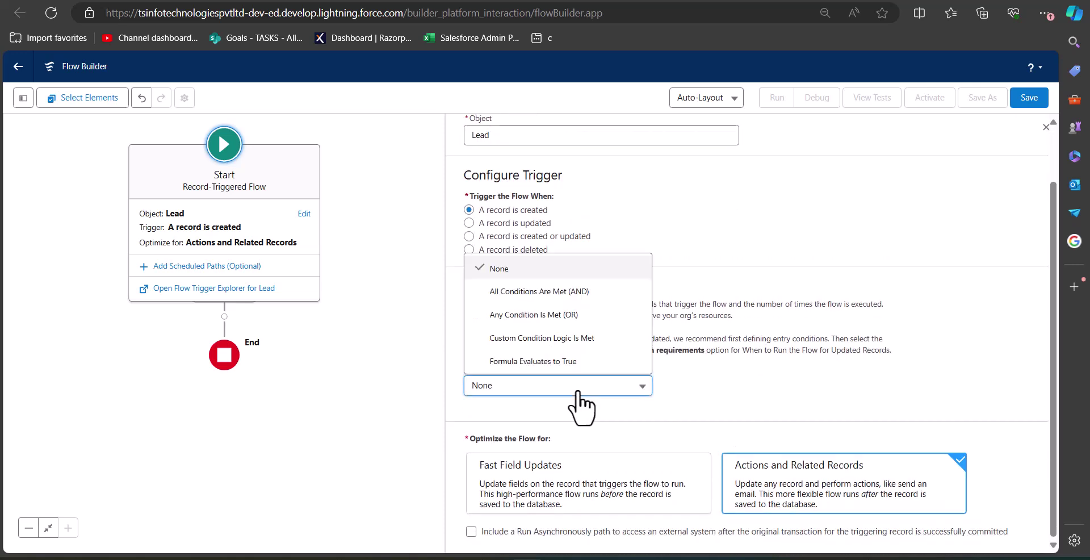
click(550, 292)
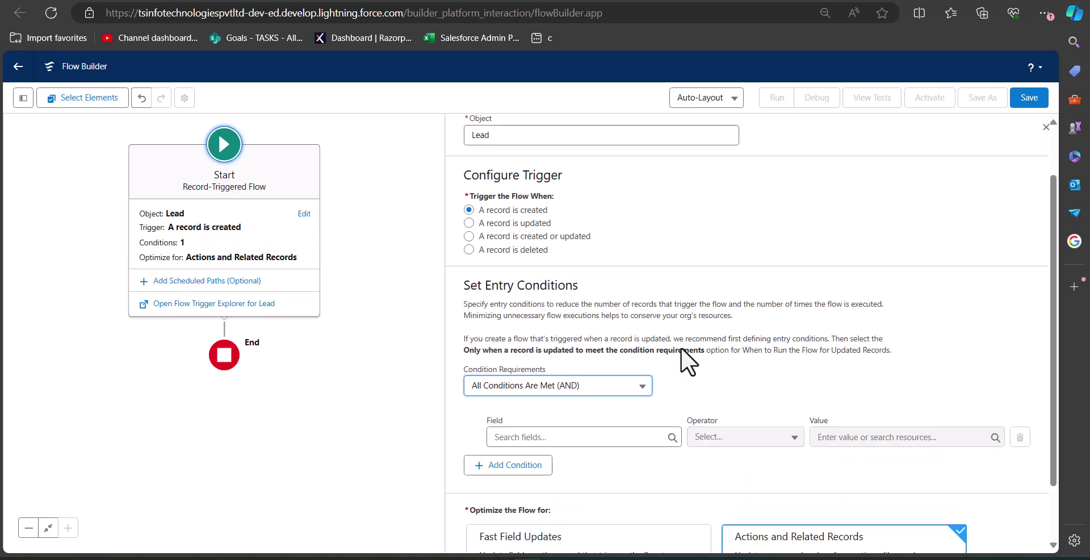
- Add the entry condition Rating Equals Cold and optimise for Fast Field Updates
scroll(696, 356, down, 1)
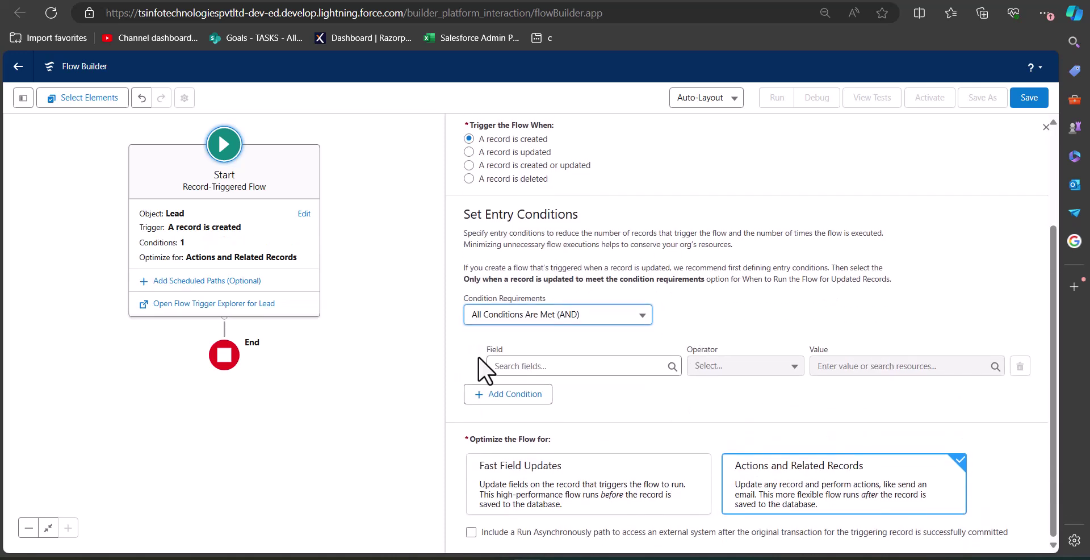
click(536, 366)
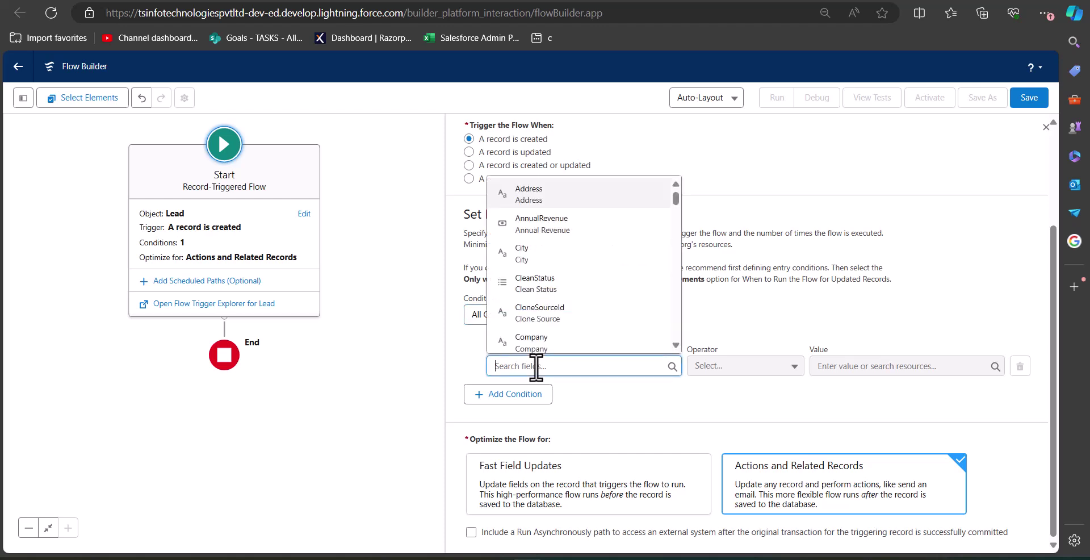
text(Ratin)
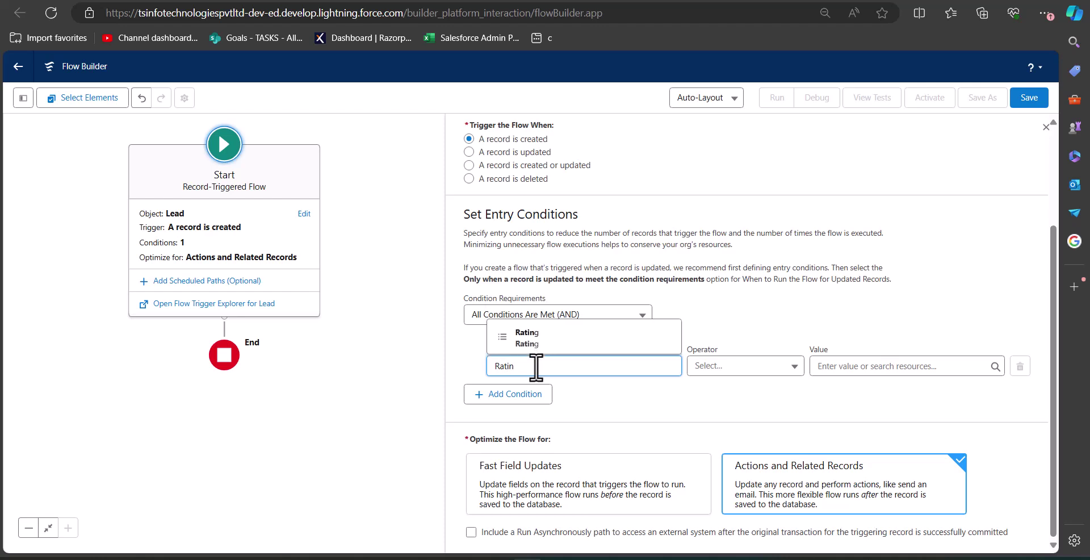
click(582, 335)
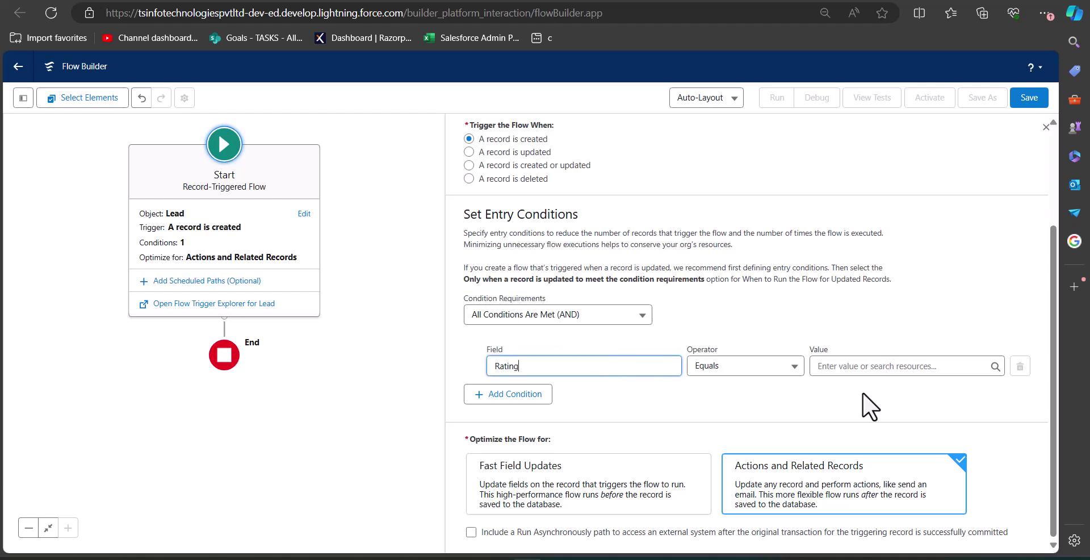
click(883, 366)
click(845, 275)
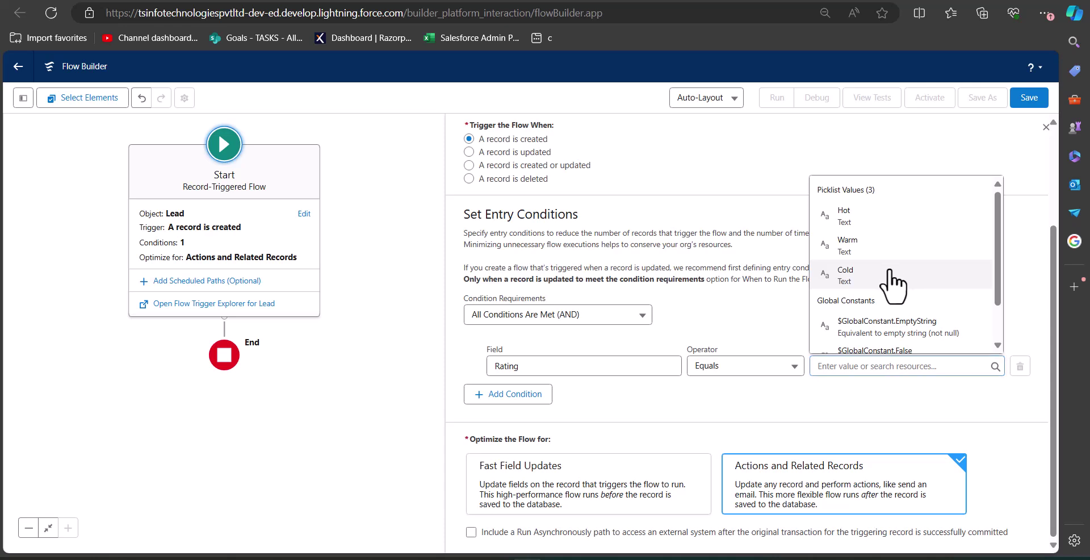
click(589, 477)
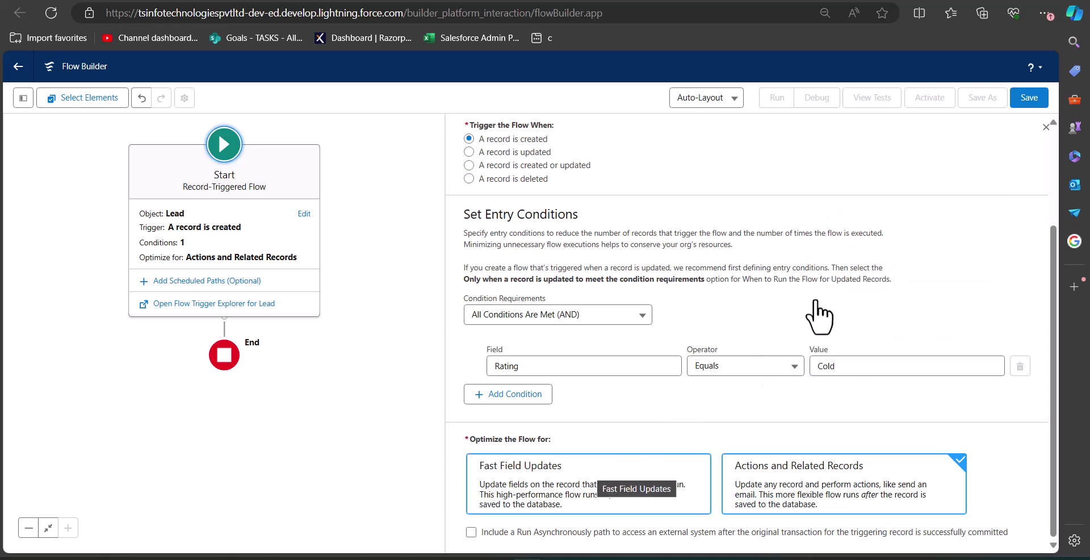
- Close the trigger settings and bring up the elements to add after Start
click(1046, 127)
drag(462, 246, 728, 324)
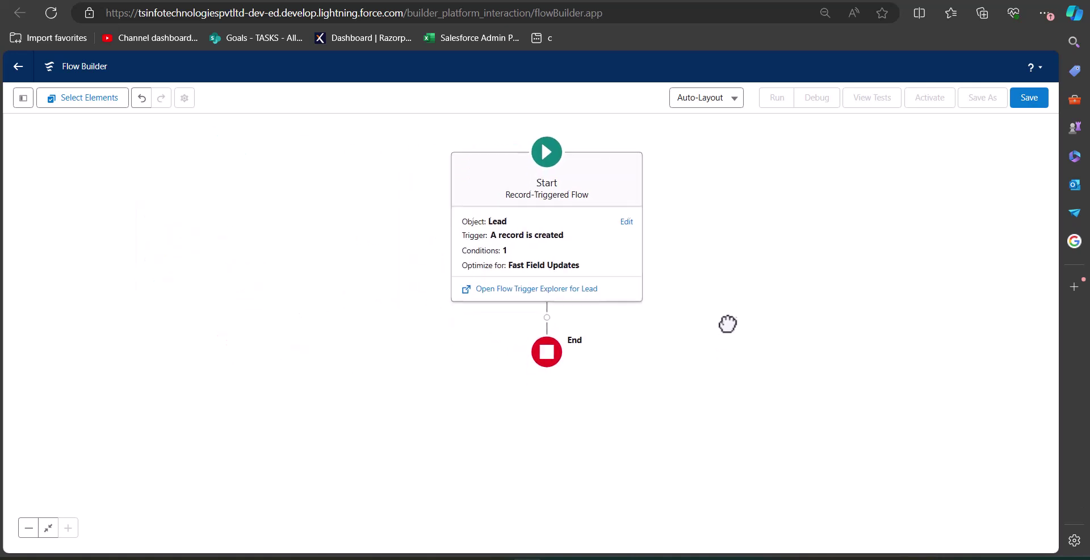
click(548, 314)
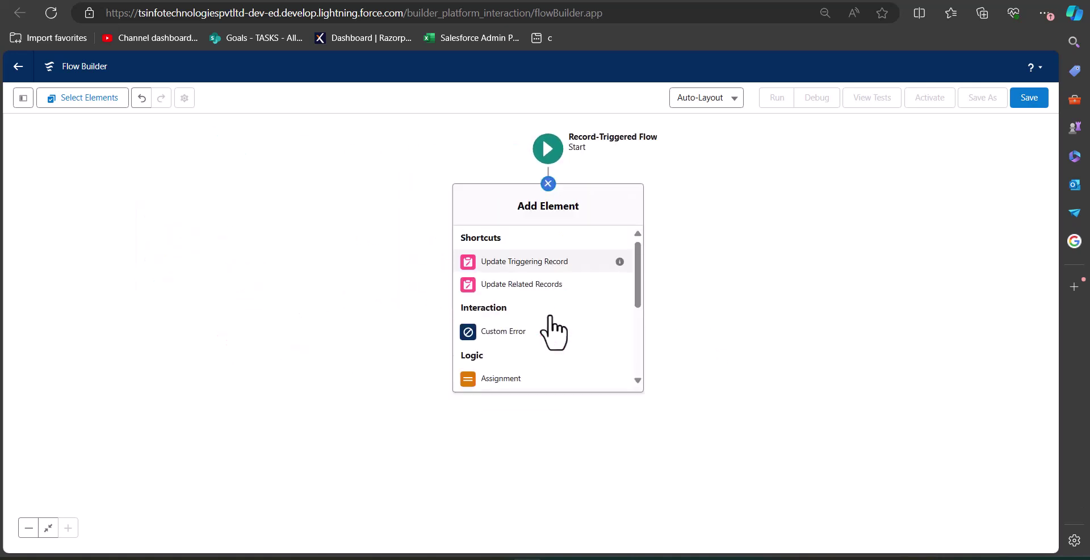
scroll(557, 344, down, 3)
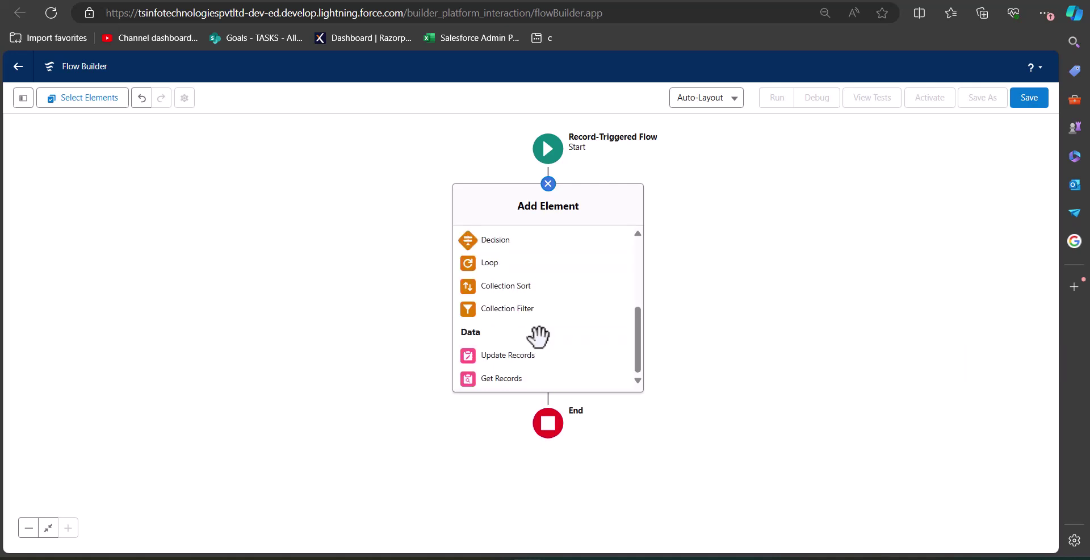
- Add a Get Records element labelled 'Fetch Cold leads'
click(505, 378)
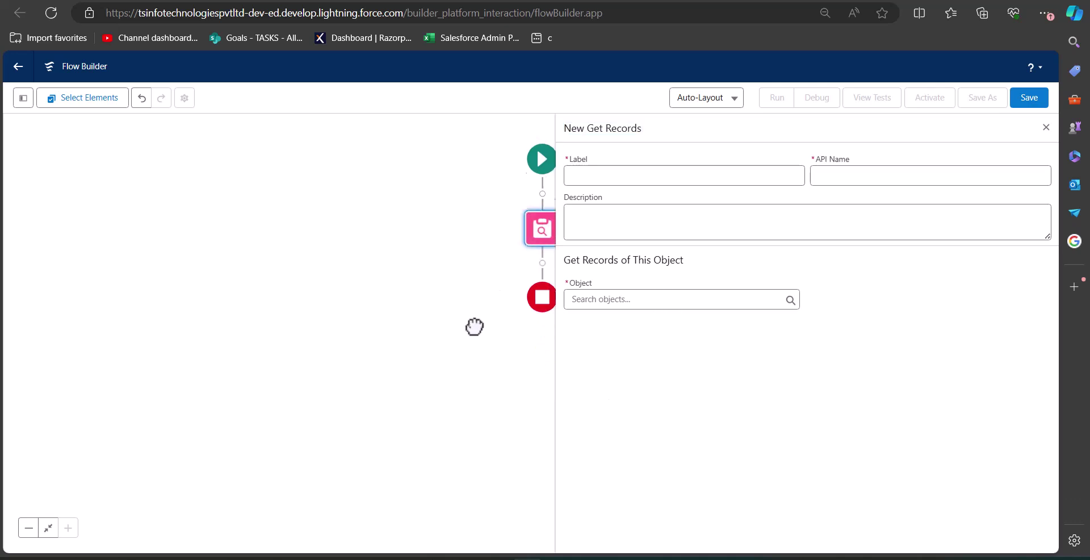
drag(336, 268, 289, 231)
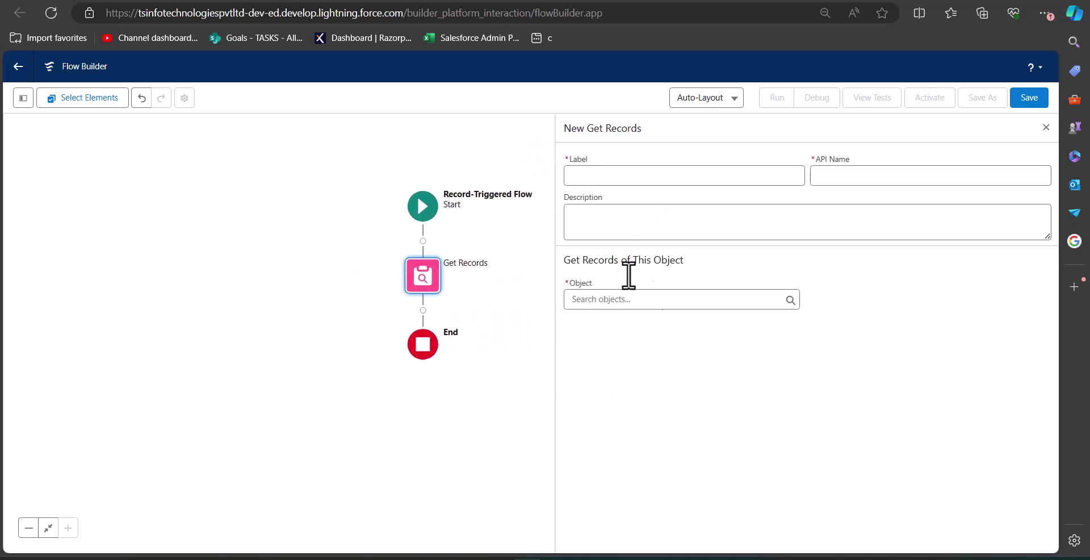
click(612, 180)
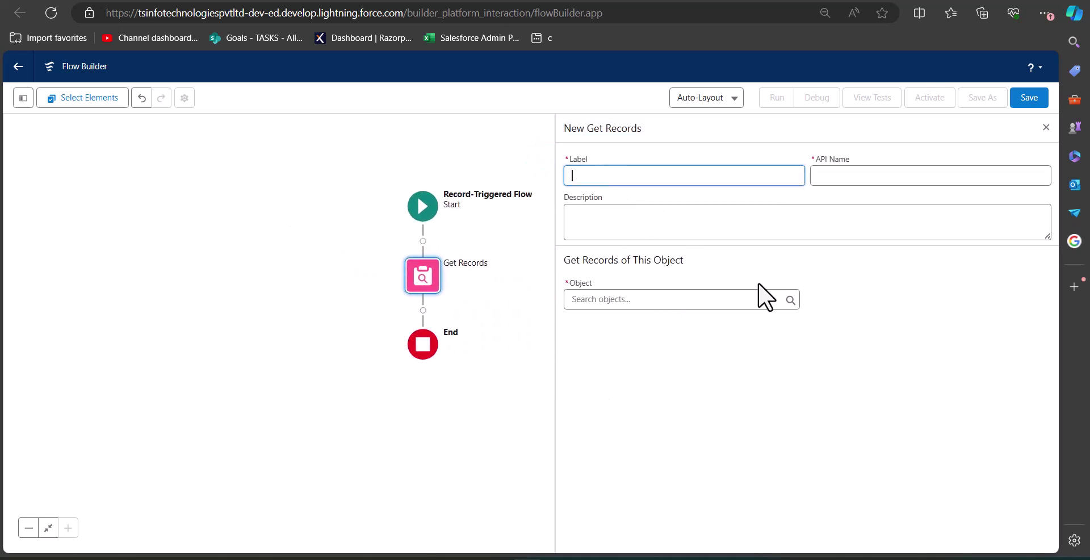
text(Fetch Cold leads)
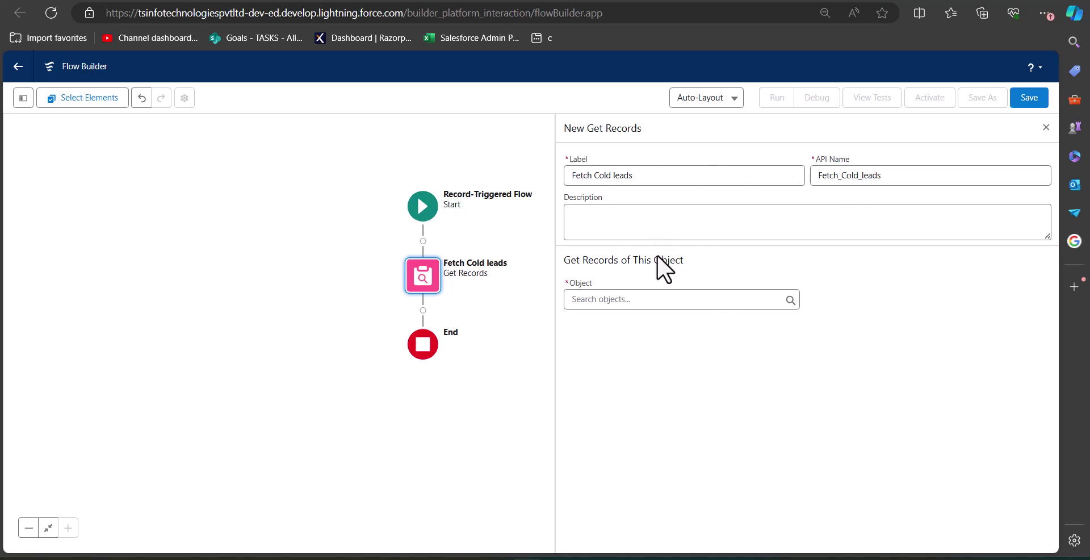
- Make it query the Group object where DeveloperName equals Cold_Leads
click(616, 299)
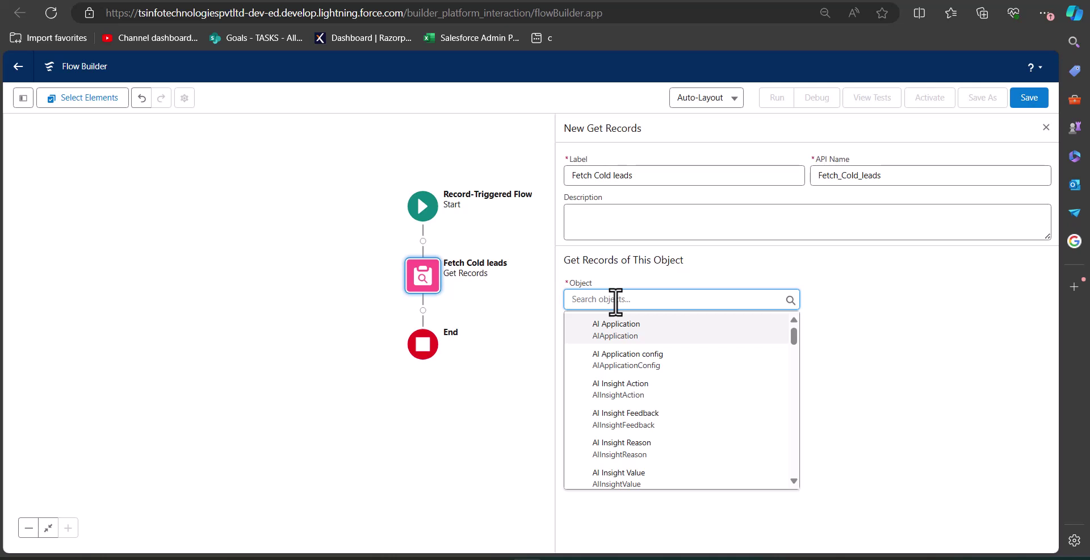
text(Group)
click(686, 358)
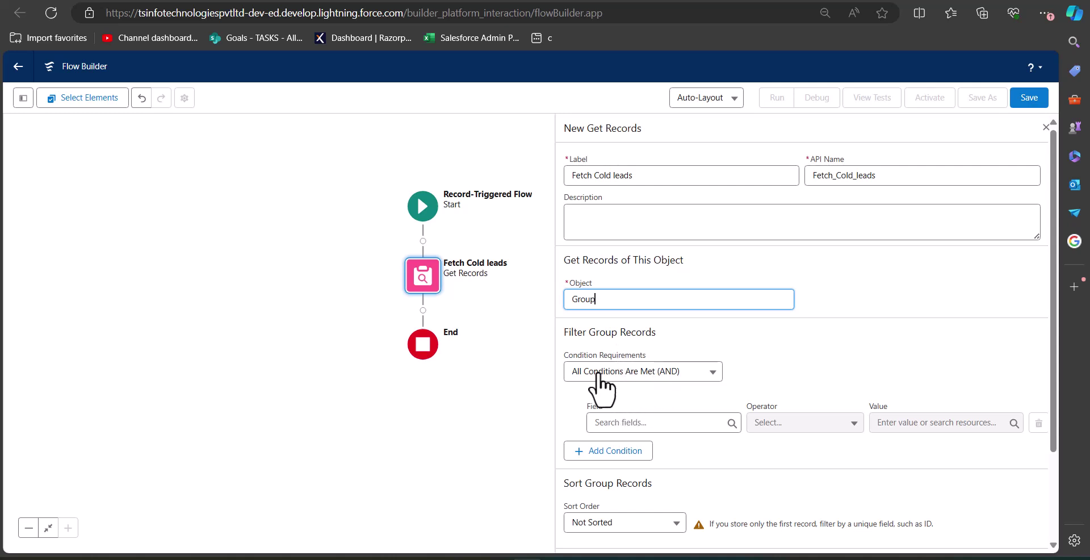
click(651, 422)
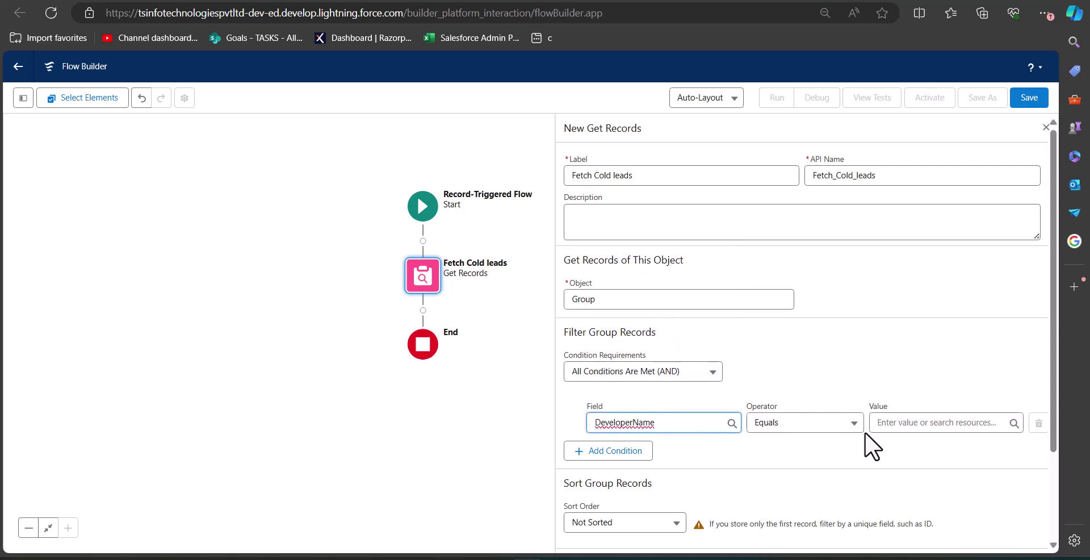
click(906, 333)
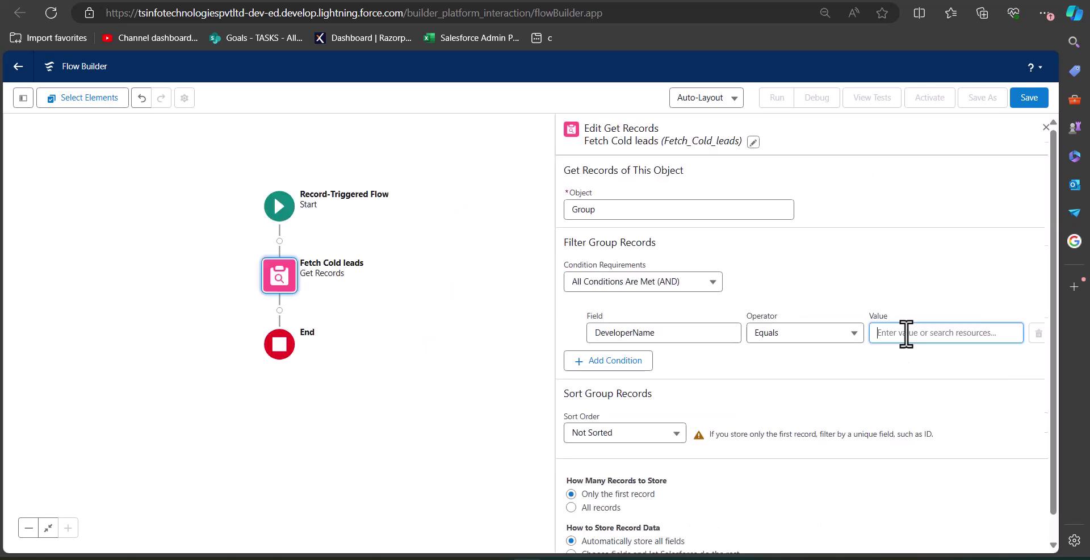
text(Col)
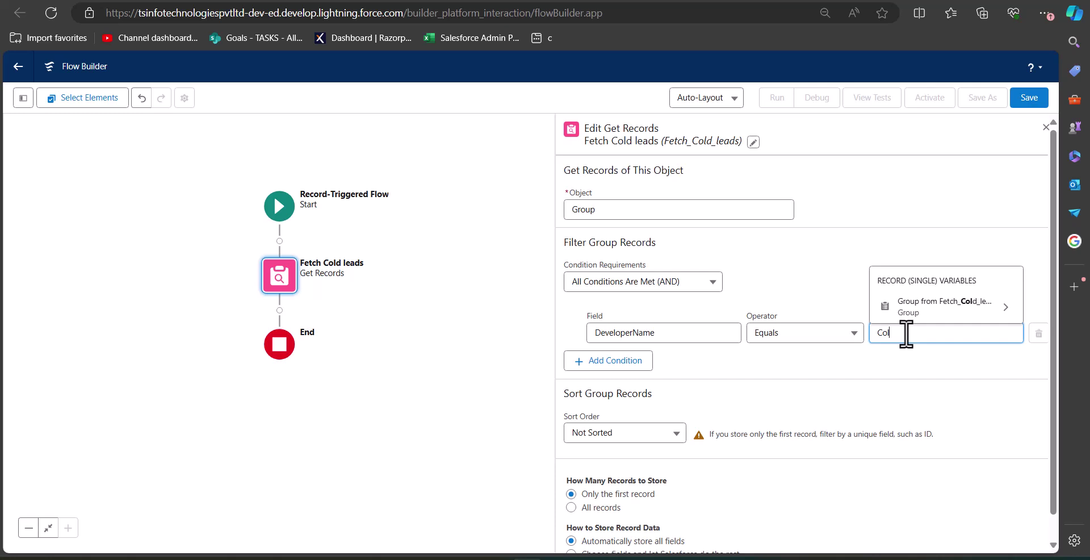
text(d)
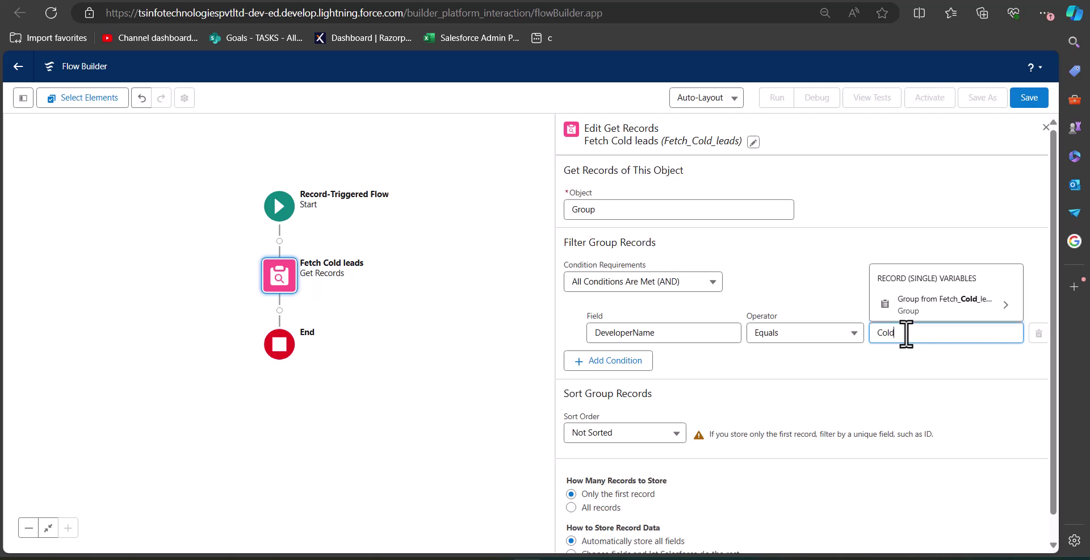
text(_)
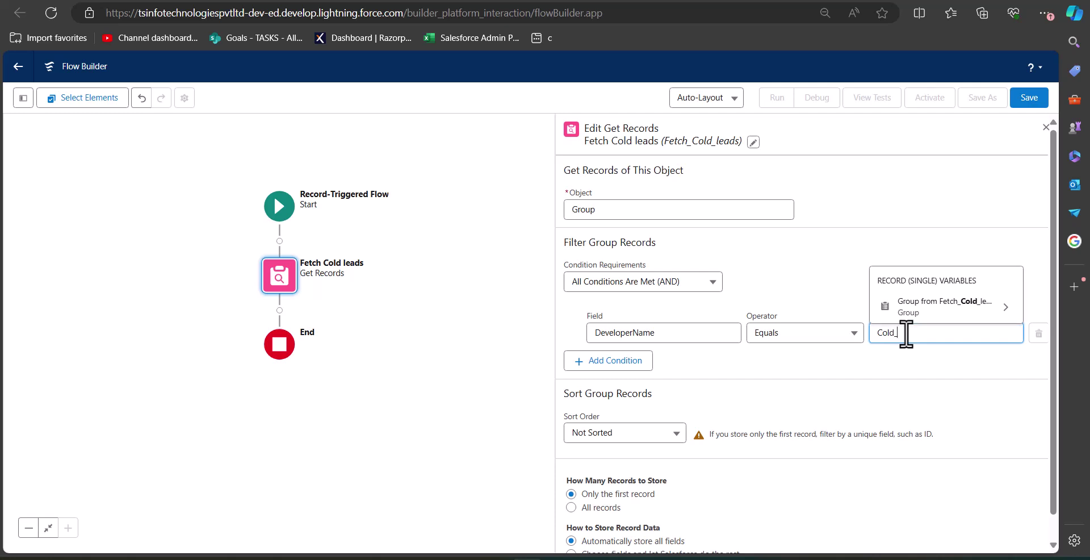
text(Le)
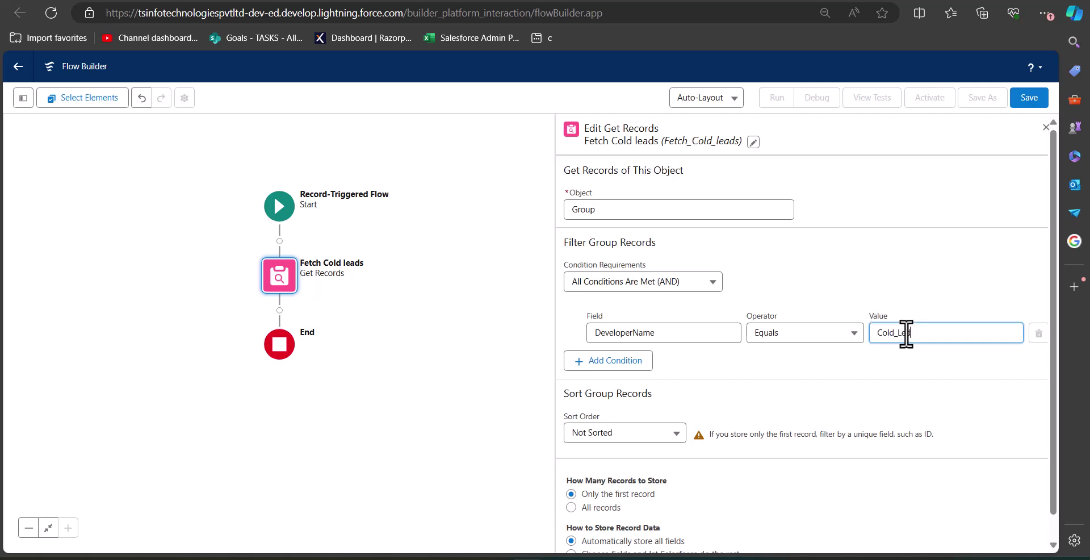
text(a)
click(642, 263)
drag(642, 263, 760, 279)
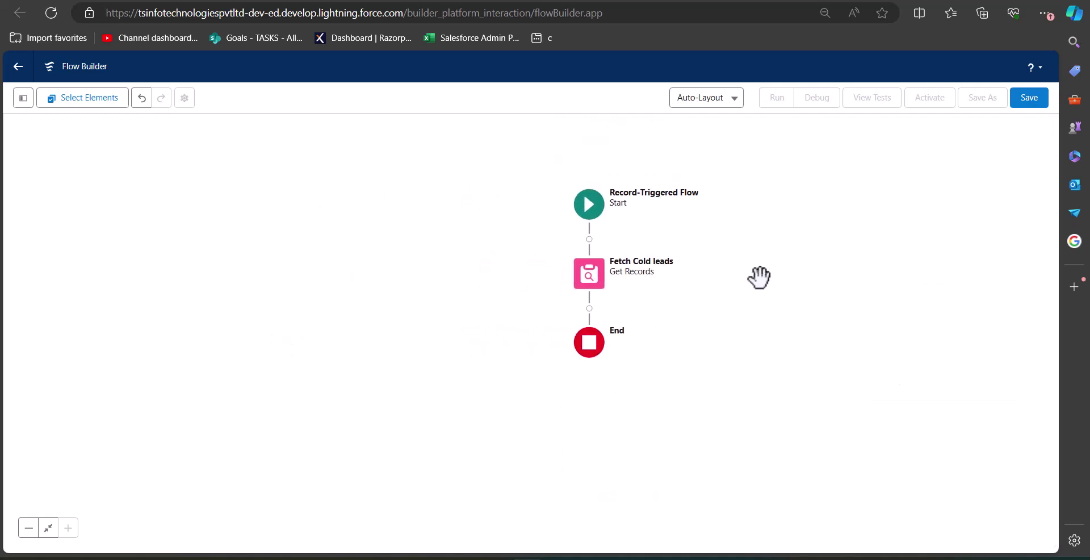
- Add an Assignment element named Assign Leads to Queue after Fetch Cold leads
click(589, 308)
scroll(602, 448, down, 2)
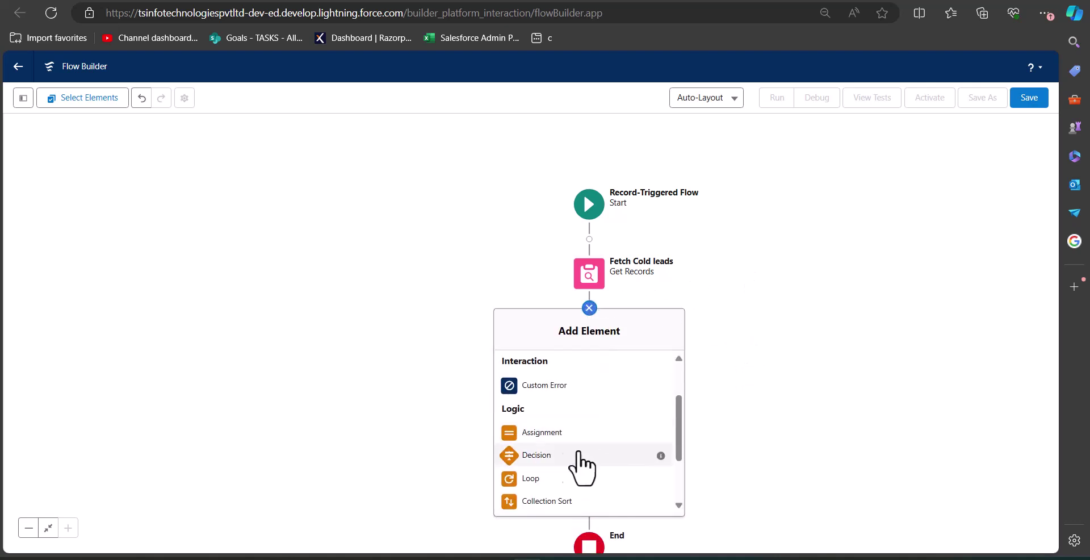
click(534, 433)
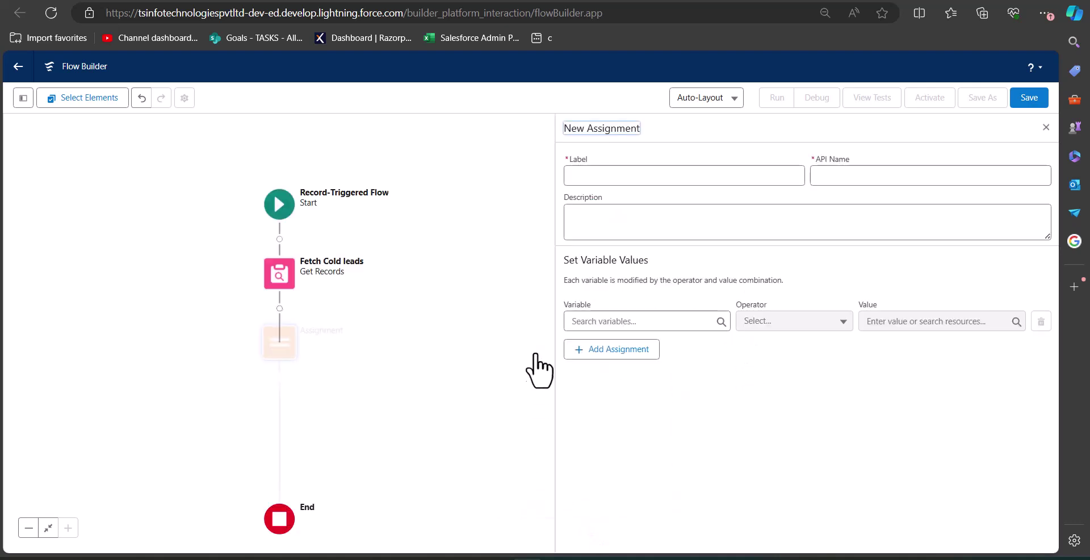
click(642, 177)
drag(469, 338, 477, 272)
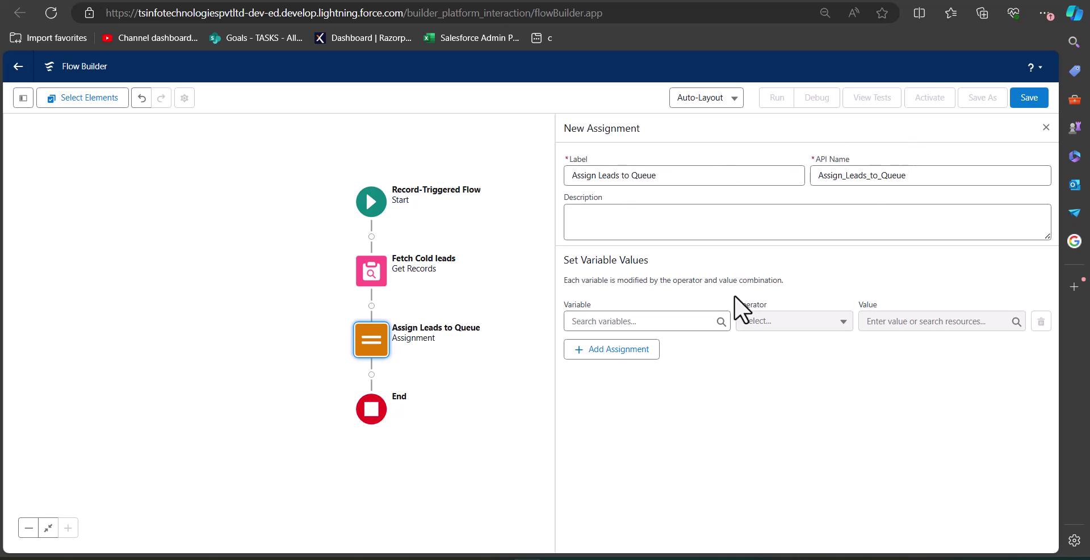
- Set the assignment variable to the lead's Owner ID, {!$Record.OwnerId}
click(620, 326)
text(Re)
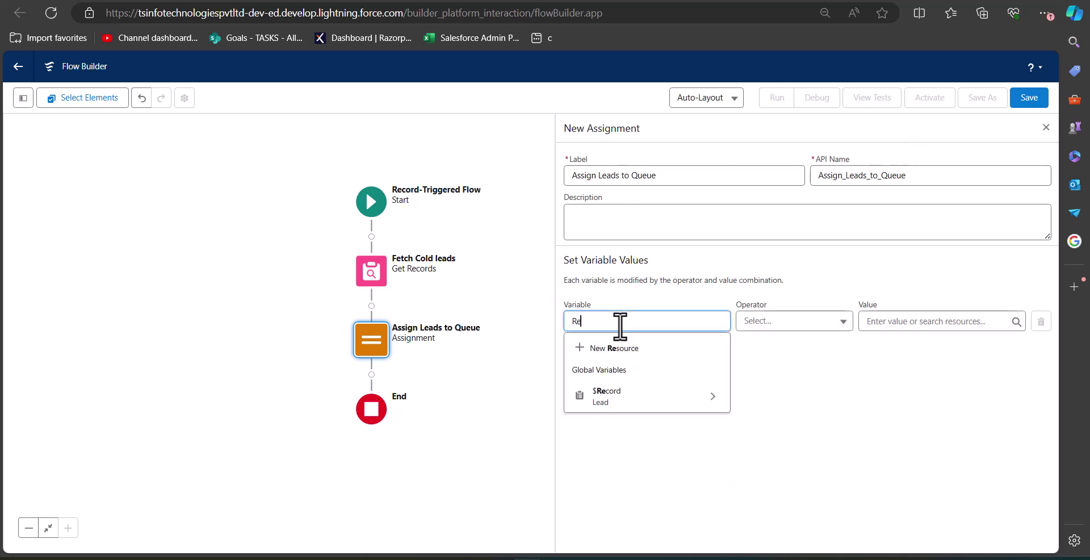
click(592, 400)
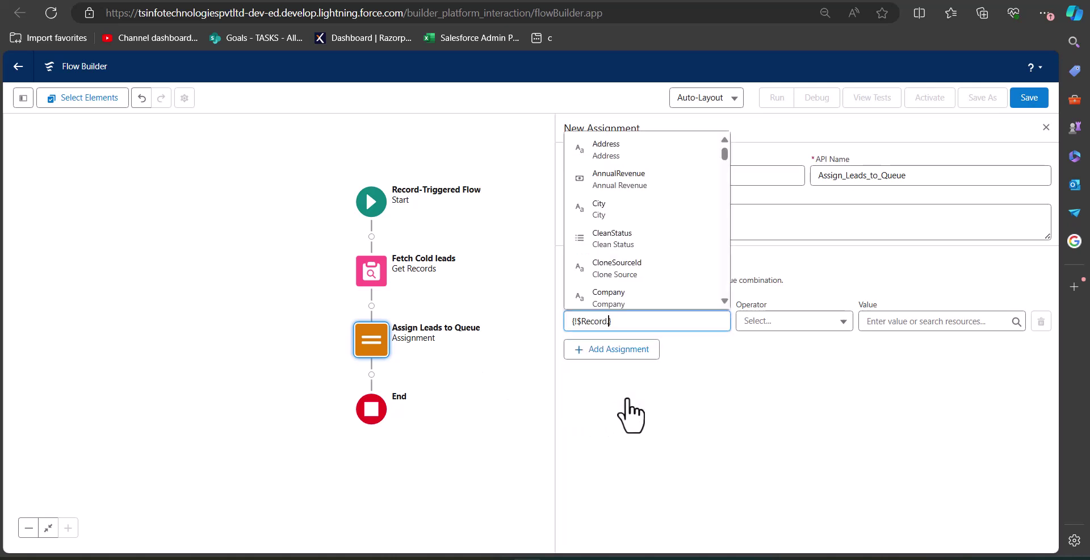
text(ow)
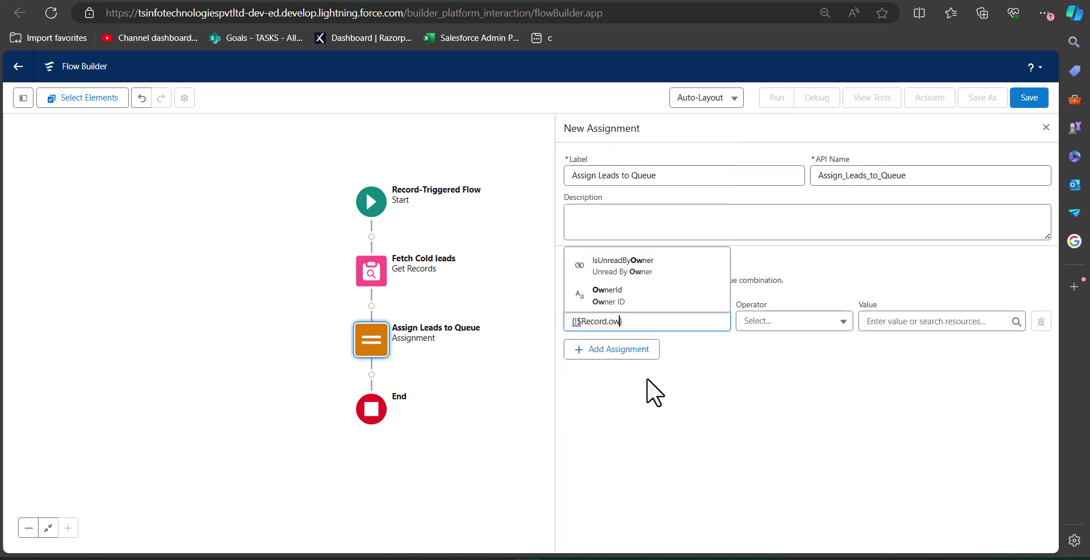
click(685, 301)
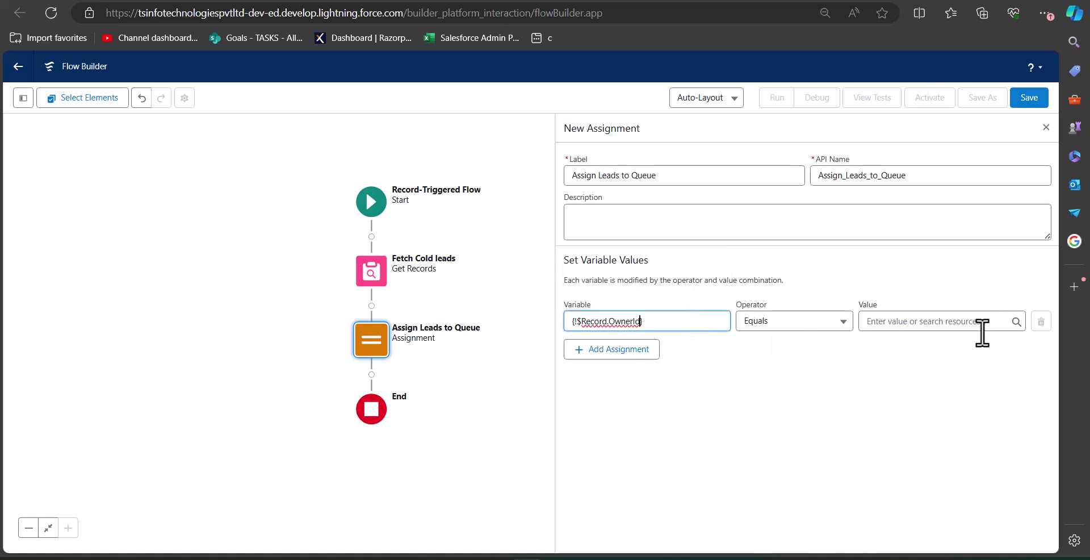
click(935, 368)
- Give the Owner ID the value {!Fetch_Cold_leads.Id} and close the assignment settings
click(904, 322)
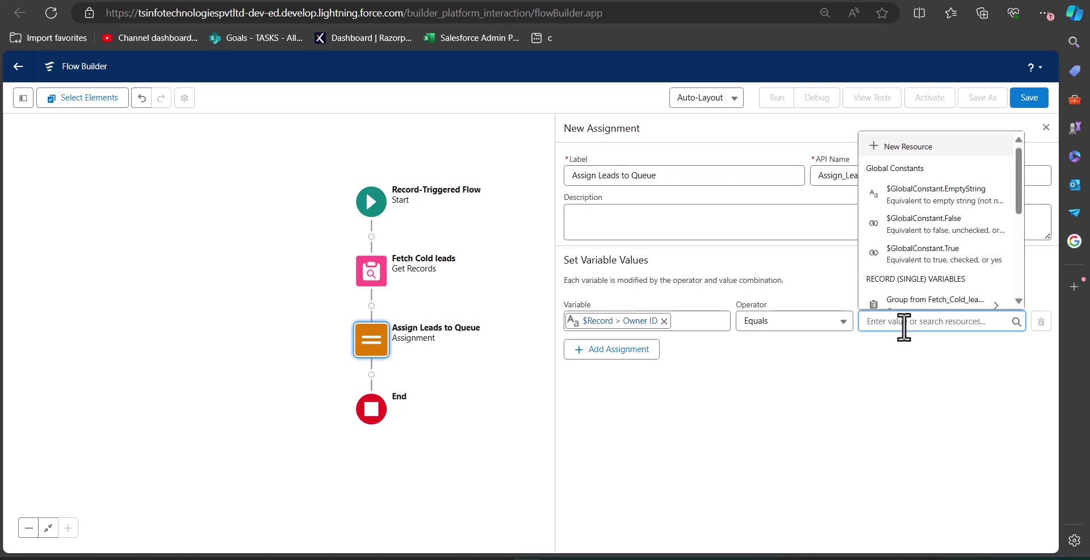
scroll(877, 289, down, 2)
scroll(874, 301, up, 2)
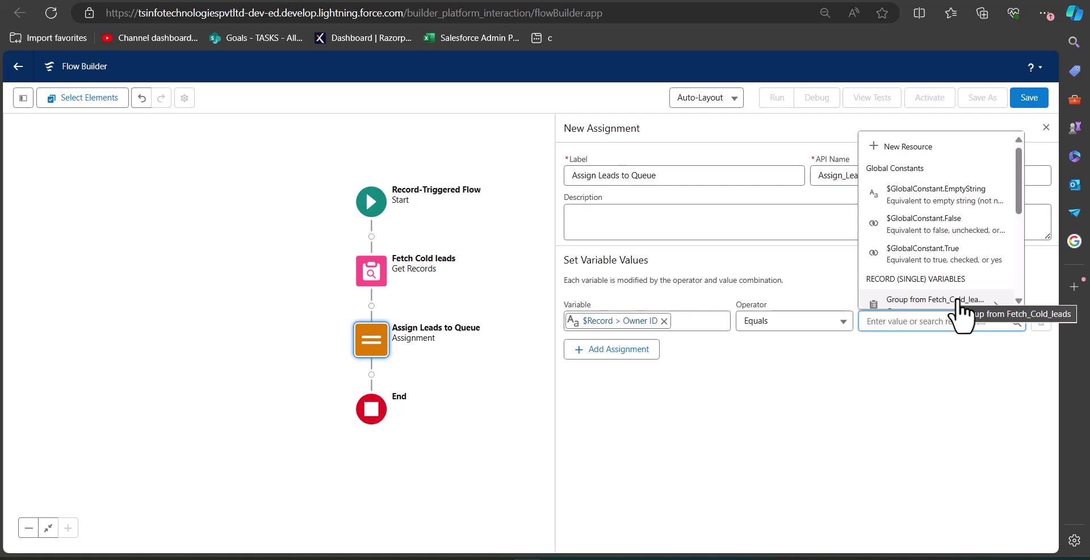
click(958, 300)
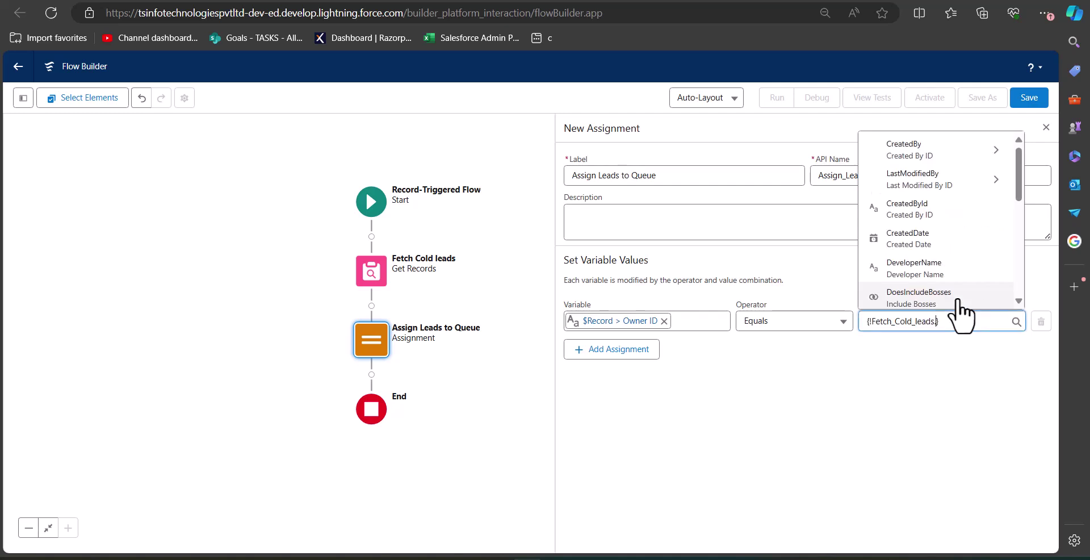
text(.id)
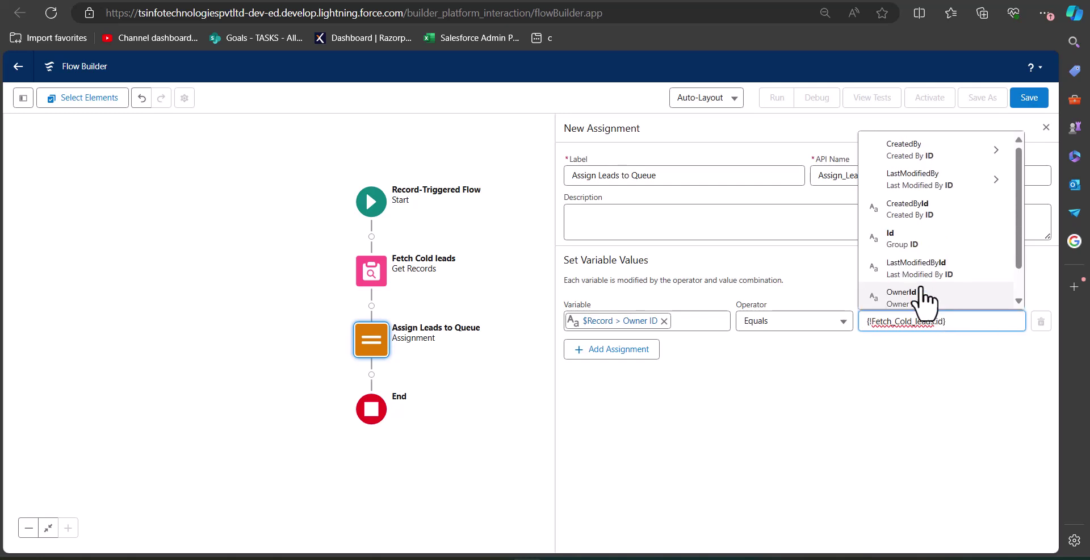
click(929, 243)
click(932, 347)
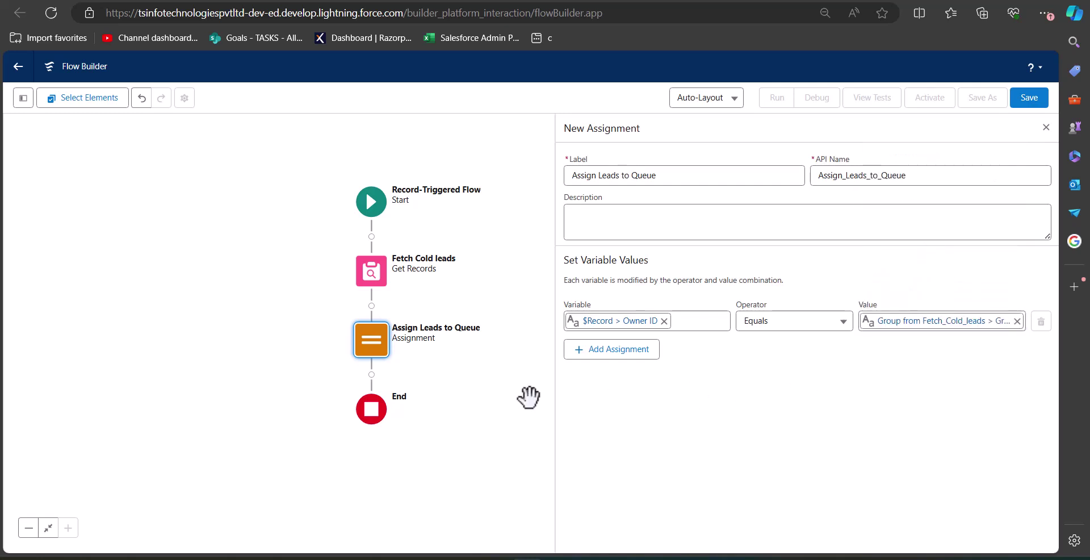
click(1047, 126)
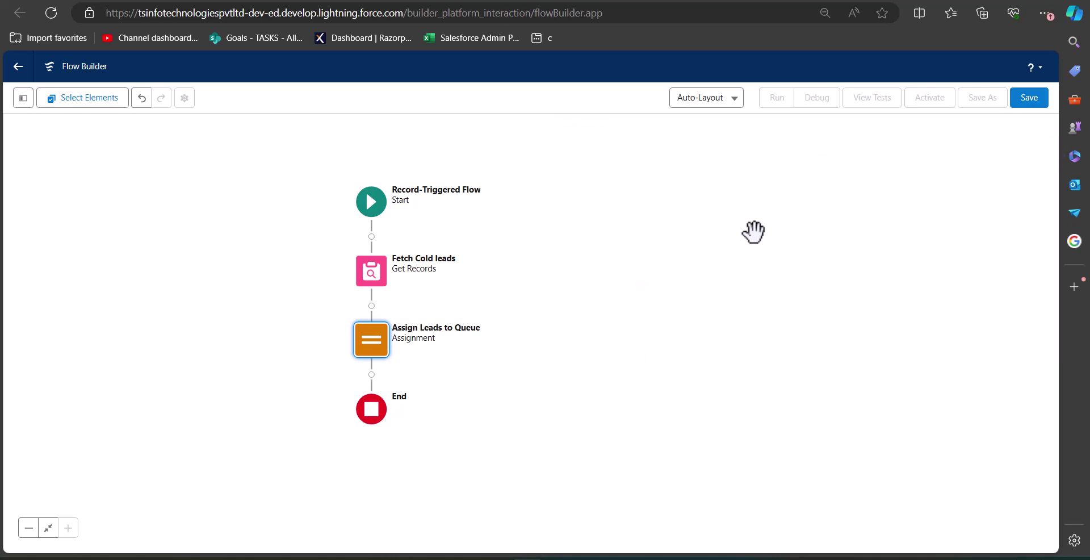
- Save the flow as 'Assing Leads Flow', activate it, and exit Flow Builder
click(1025, 103)
click(361, 260)
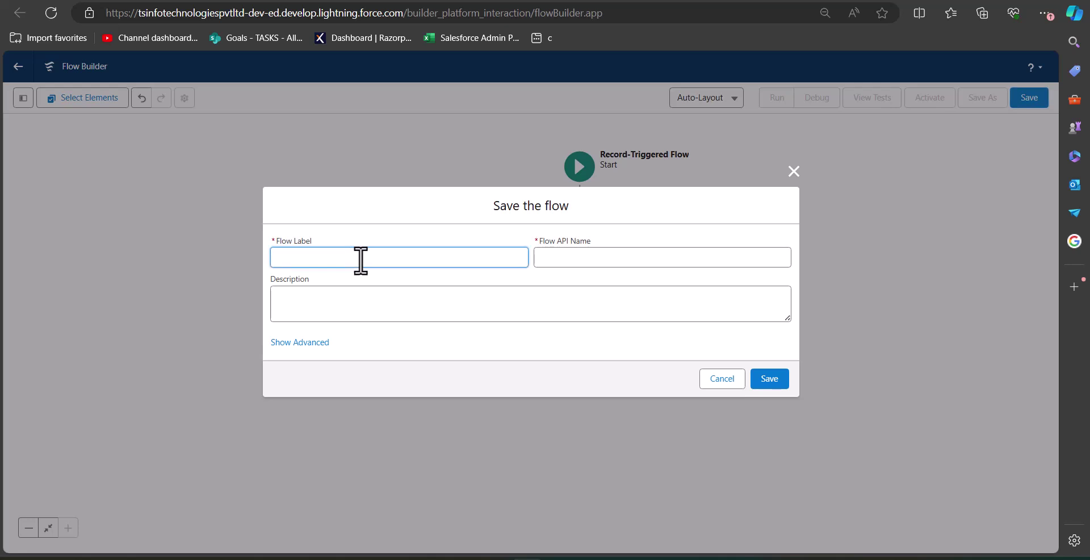
text(Assing Leads Flow)
click(595, 261)
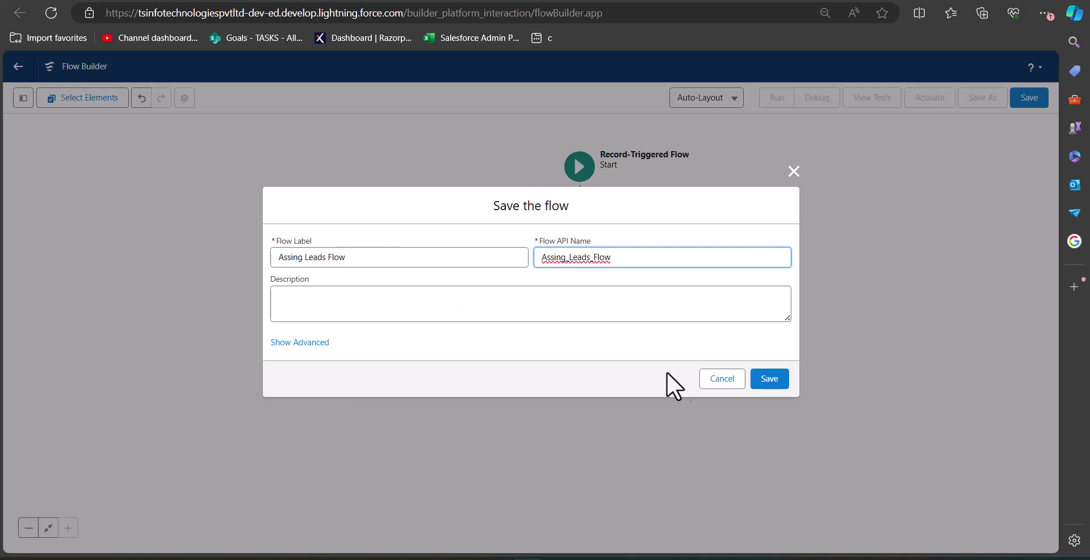
click(761, 382)
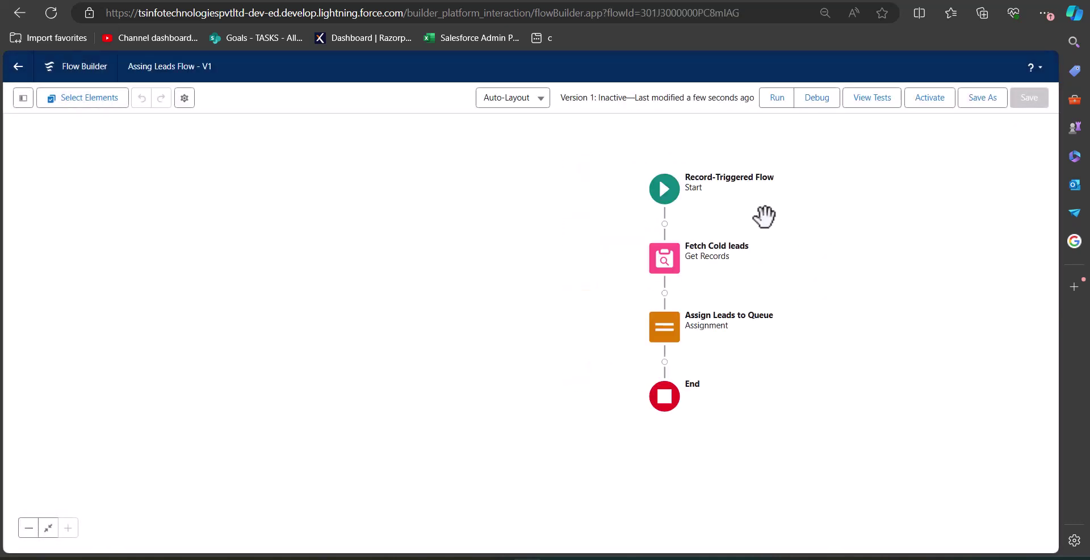
click(930, 101)
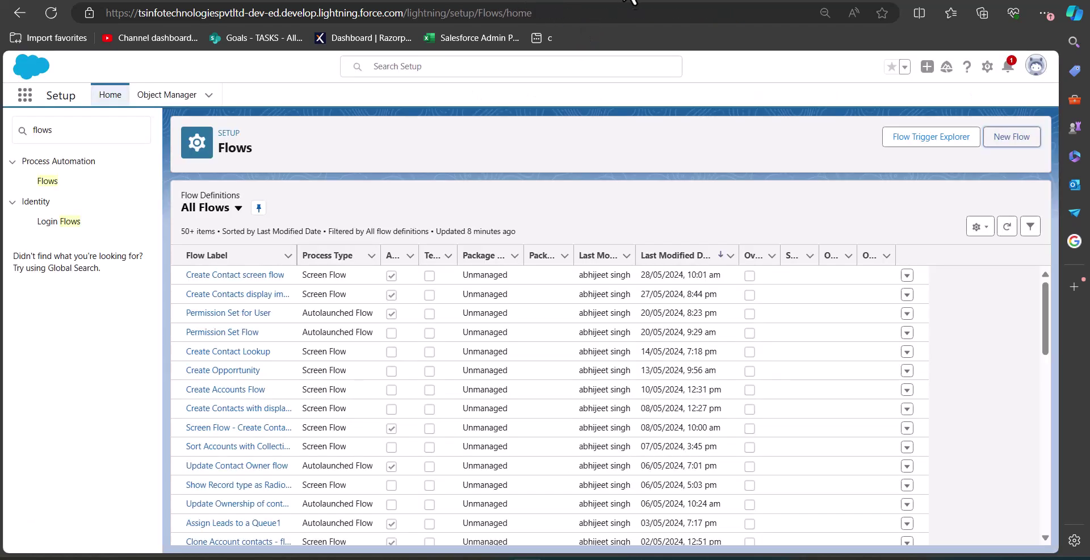
click(25, 95)
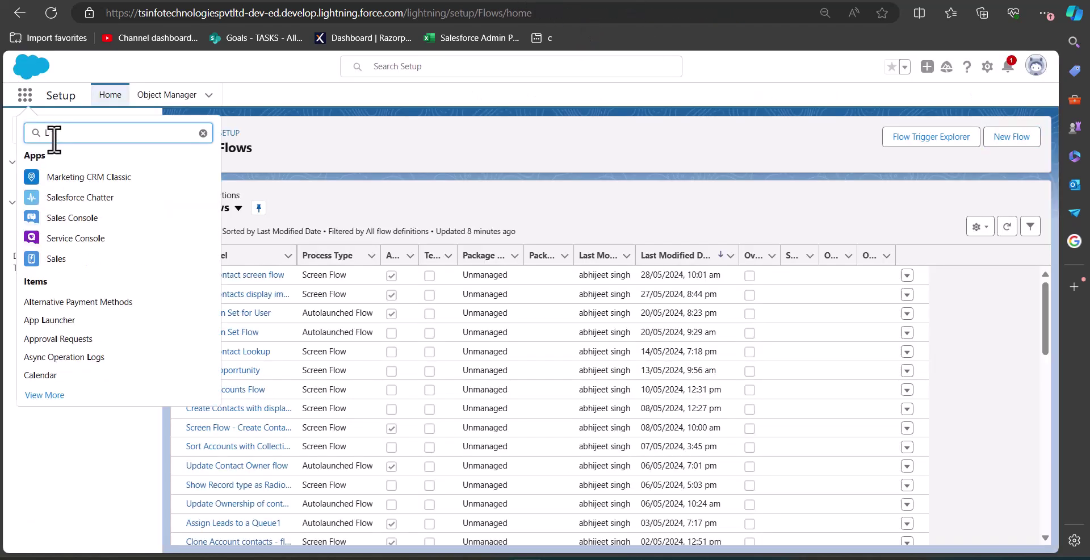
- Create a test lead for Michigan enterprise with Rating Cold and save it
text(led)
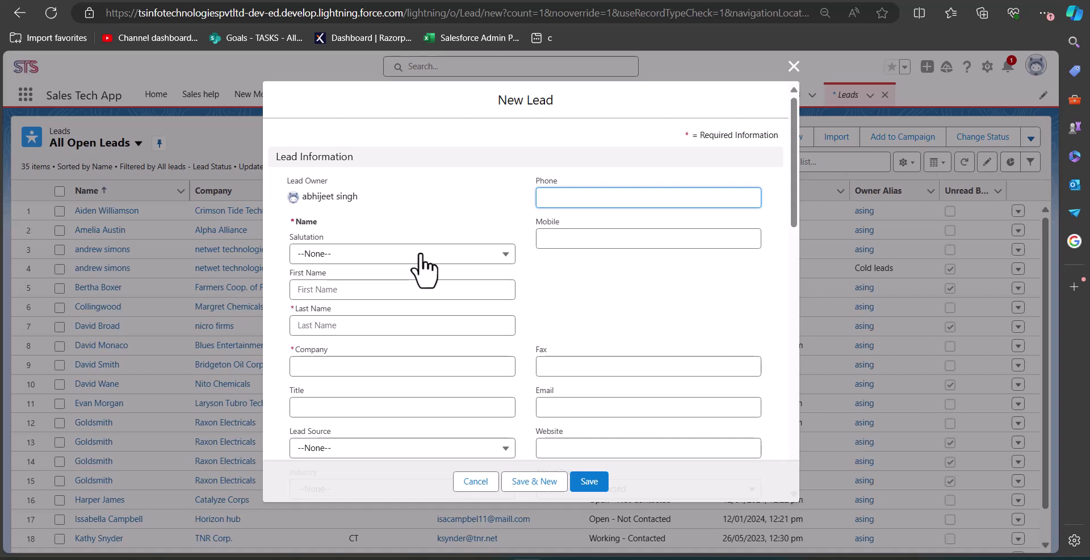
click(420, 260)
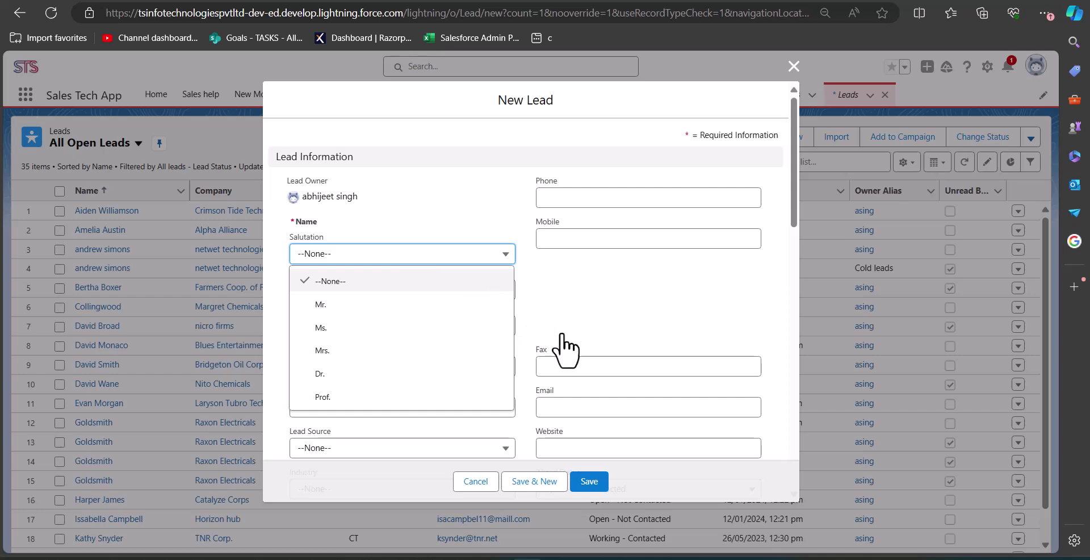
scroll(594, 353, down, 3)
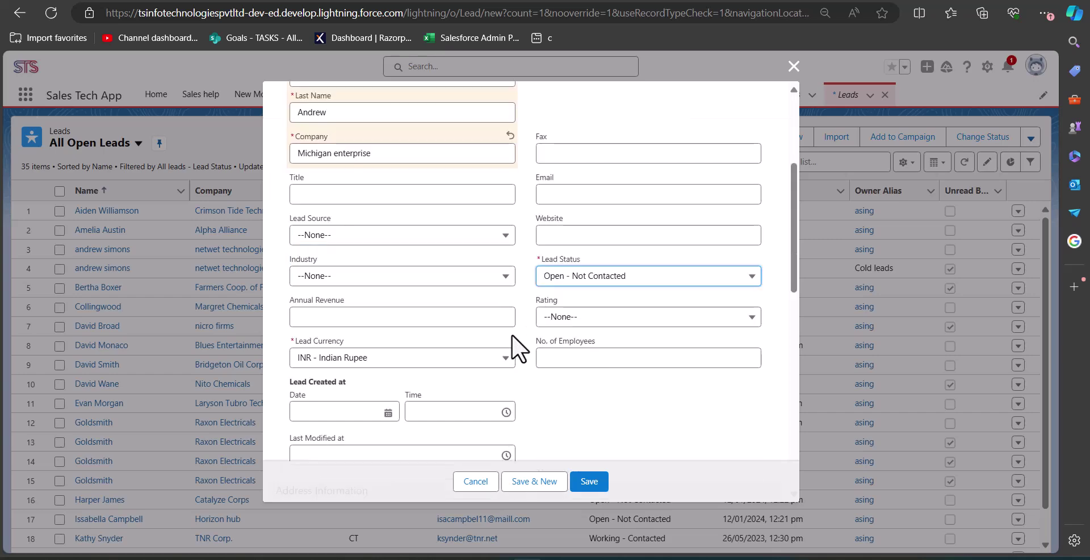
click(610, 319)
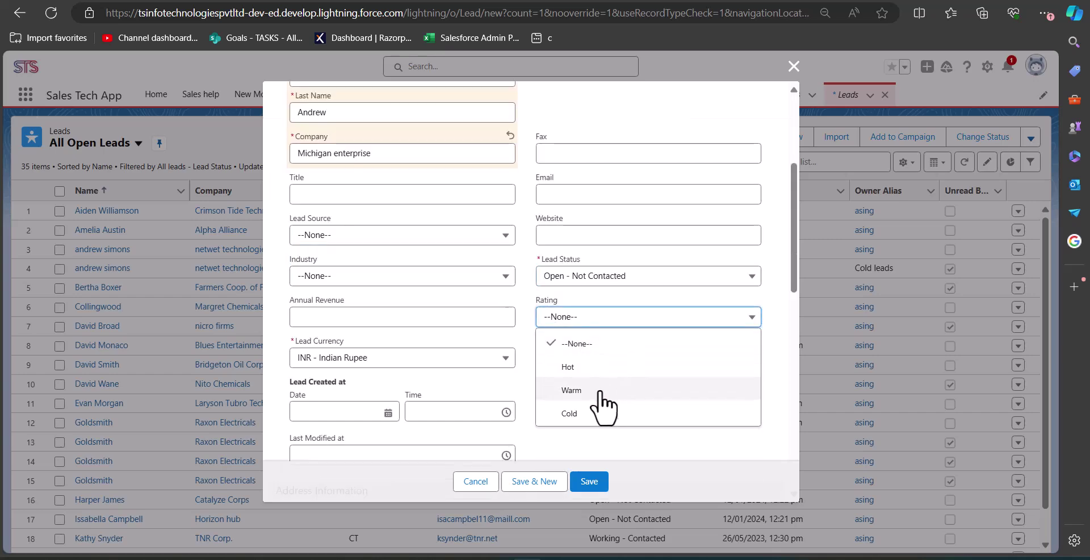
click(593, 420)
scroll(609, 335, down, 6)
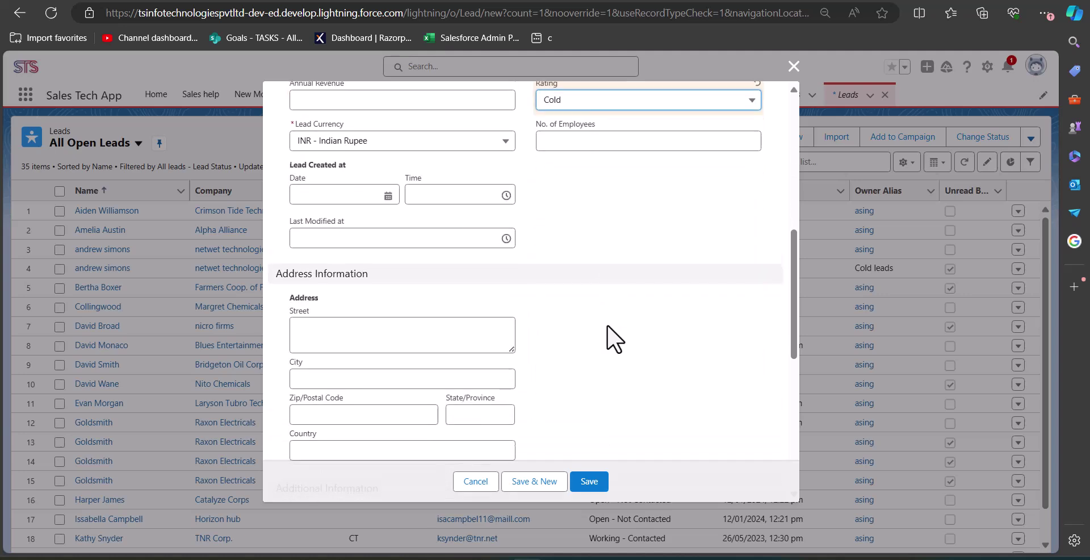
scroll(607, 326, down, 3)
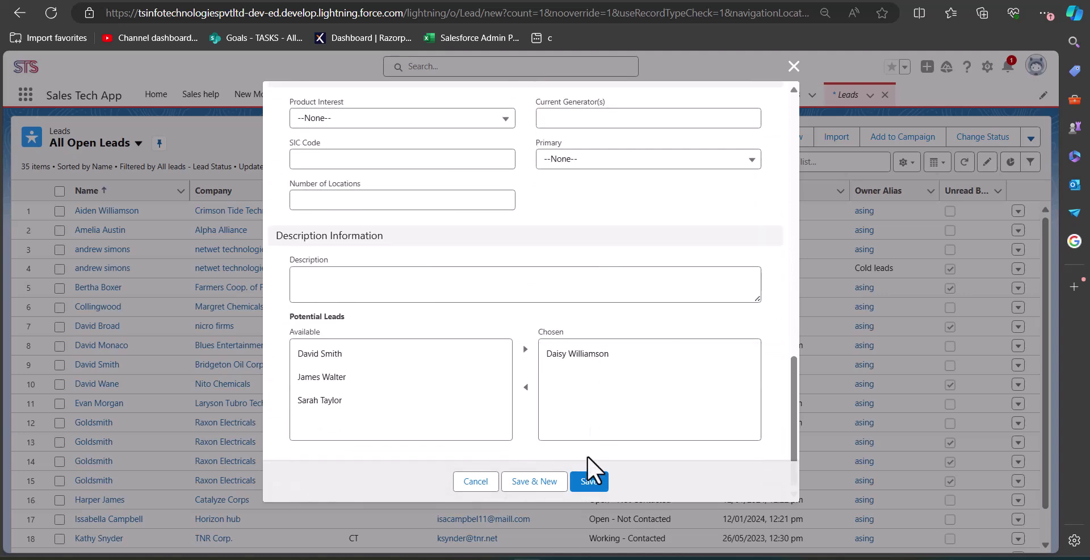
click(590, 481)
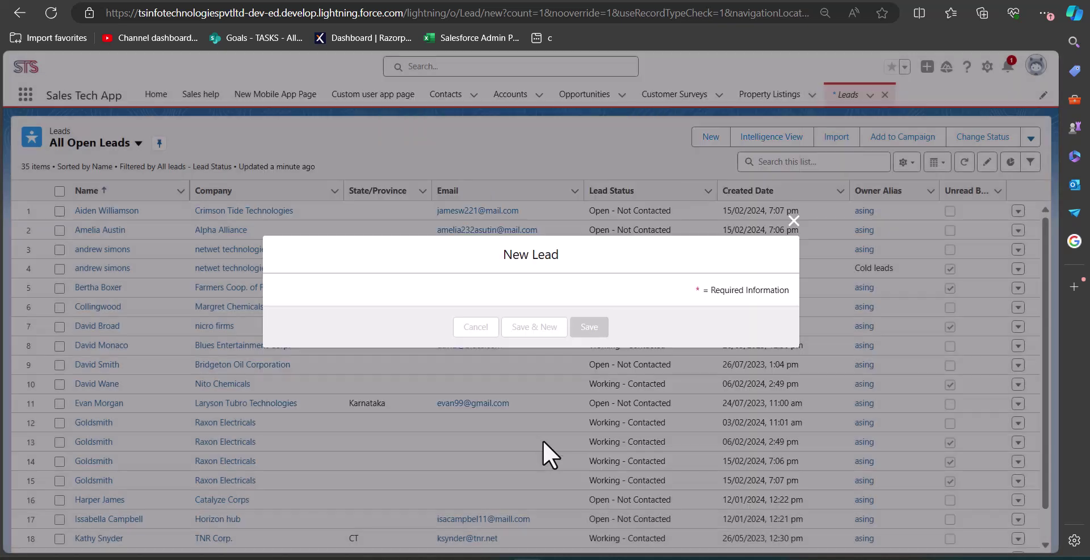